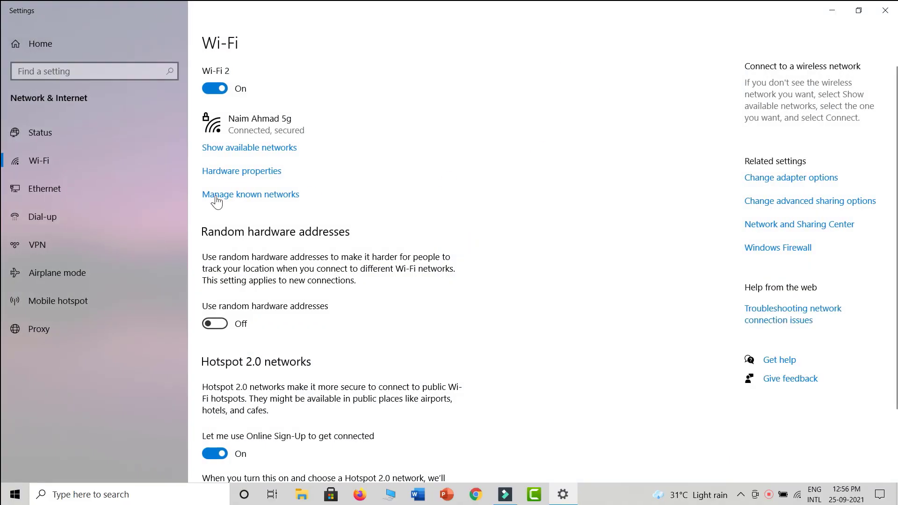
Step: Open the connected Wi-Fi network's properties, set it as a metered connection, and close Settings
left_click(283, 128)
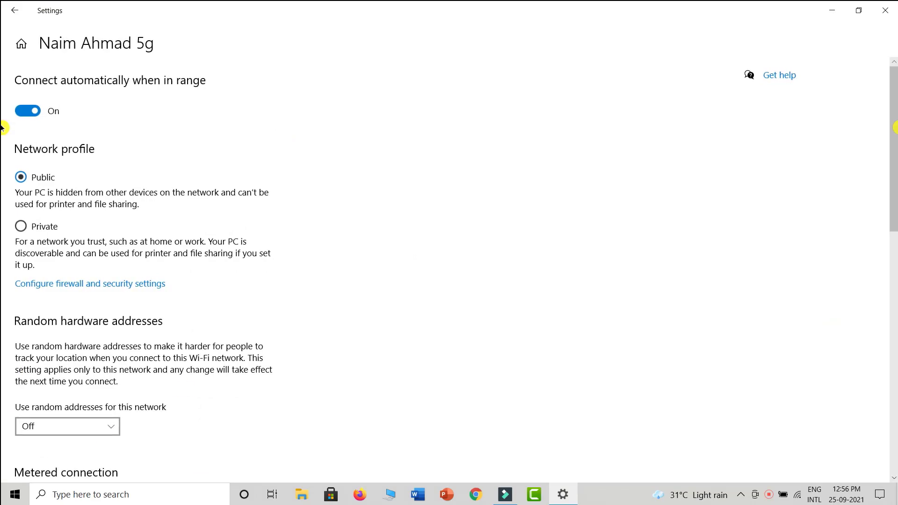
scroll(2, 127, "down", 8)
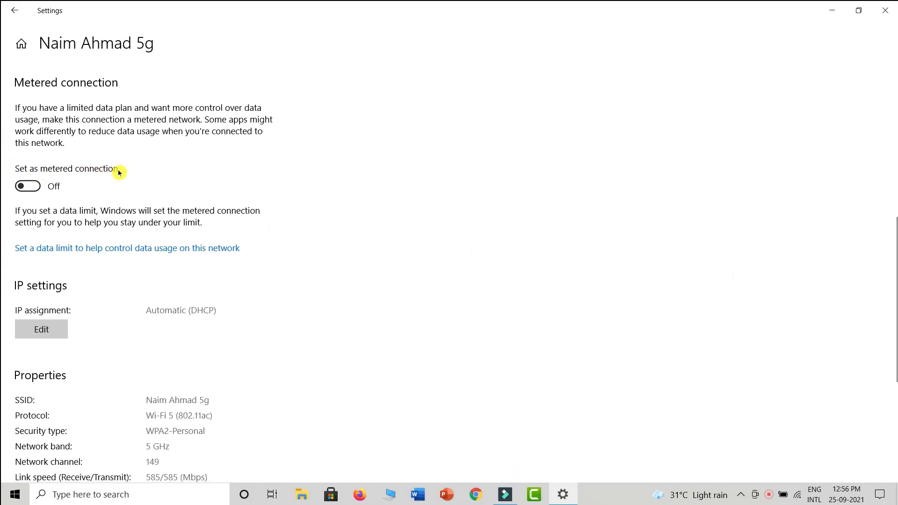
left_click(38, 188)
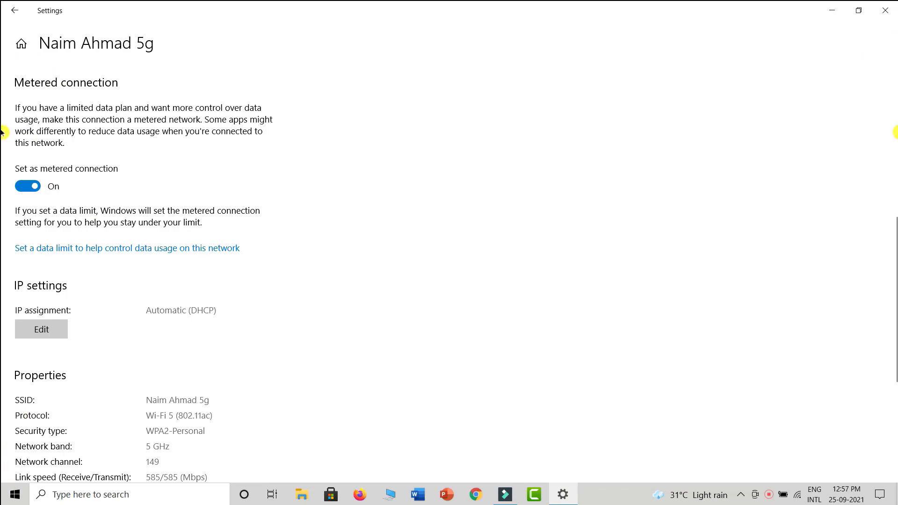
left_click(885, 10)
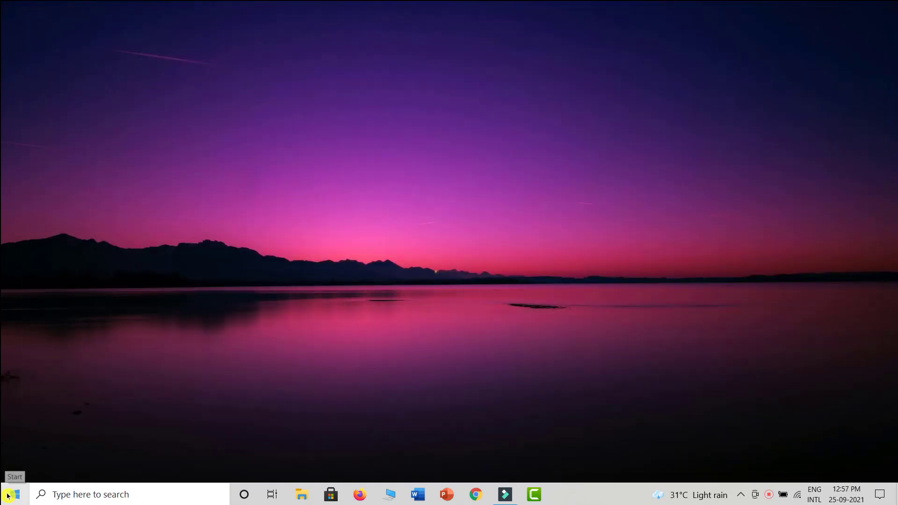
Step: Reopen the connected Wi-Fi network's properties from Windows Settings, check its metered connection option, and close Settings
left_click(13, 494)
left_click(8, 435)
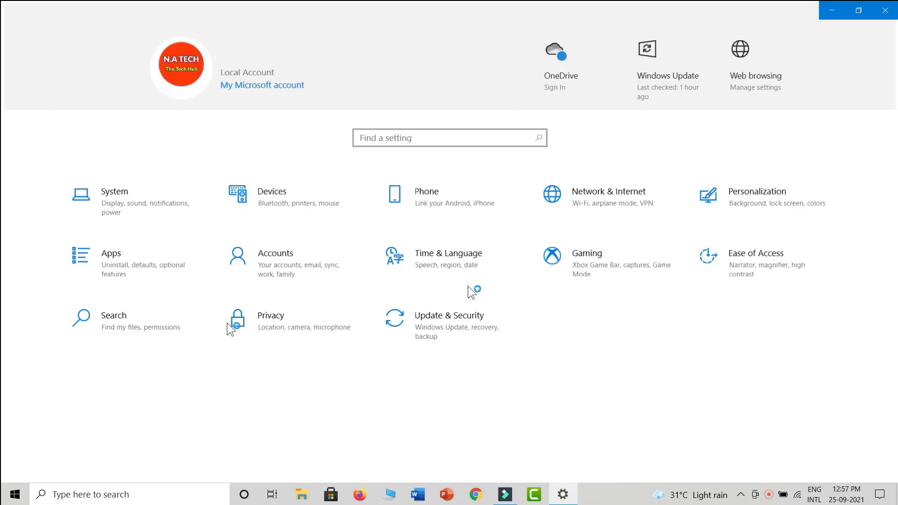
left_click(617, 208)
left_click(49, 156)
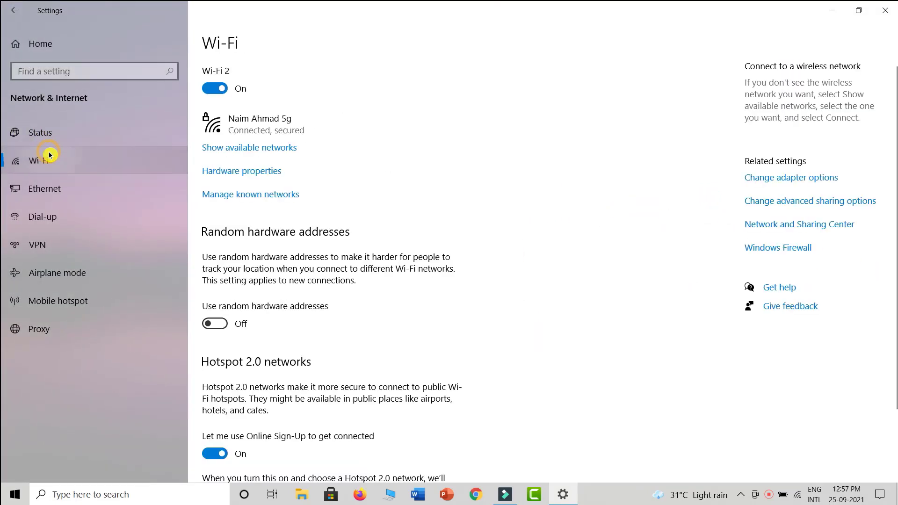
left_click(286, 129)
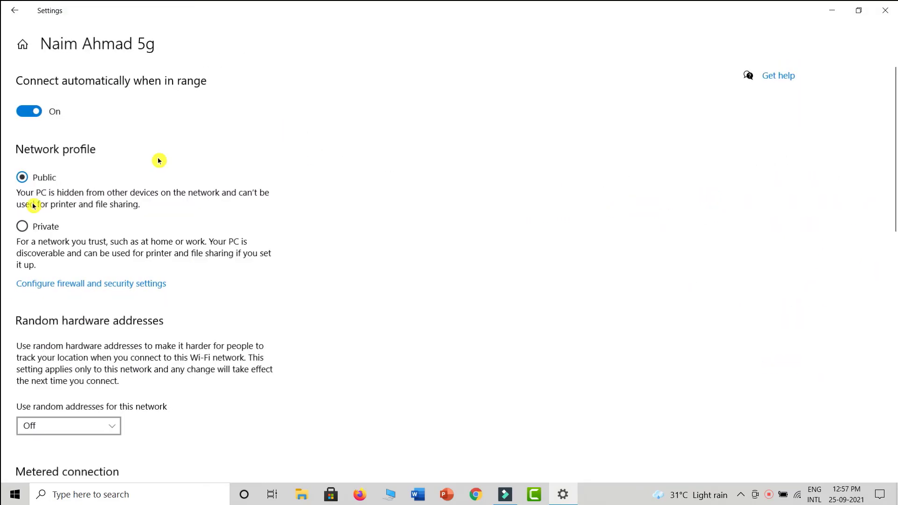
scroll(1, 251, "down", 7)
scroll(2, 251, "down", 1)
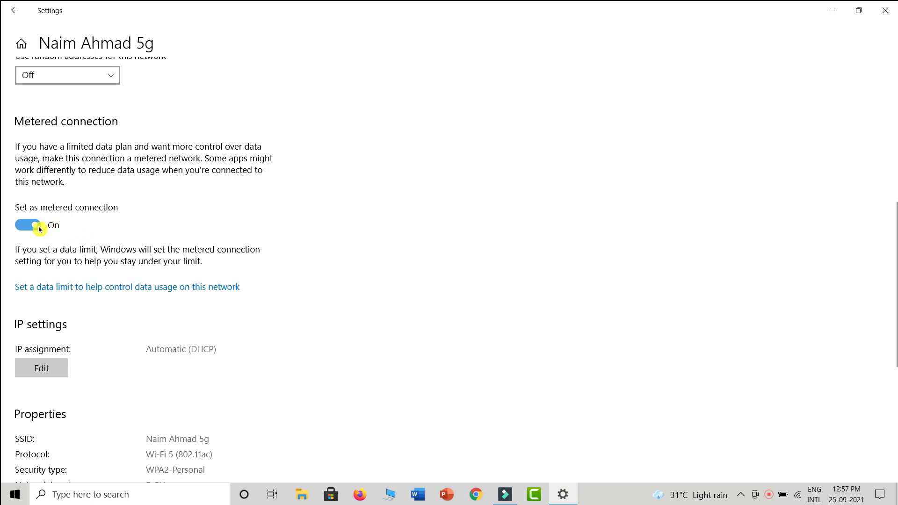
left_click(884, 10)
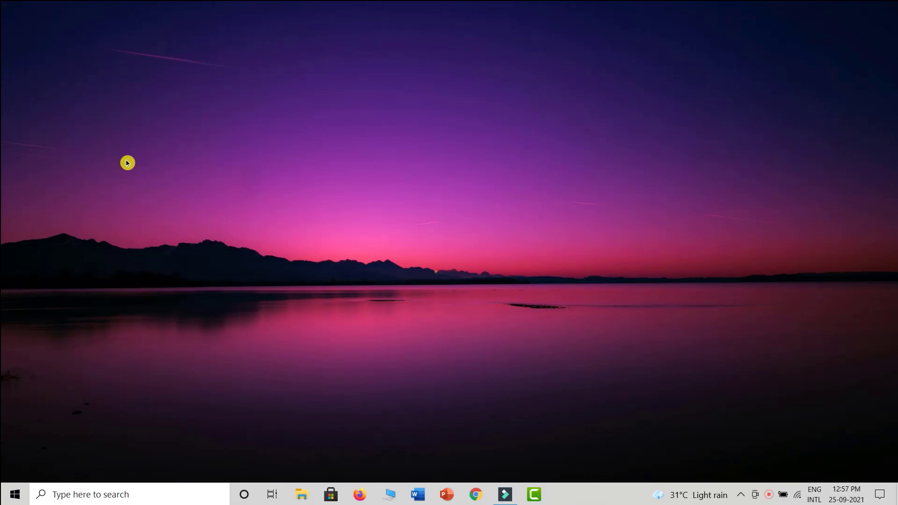
Step: View the Background apps page in the Windows privacy settings and close Settings
left_click(15, 494)
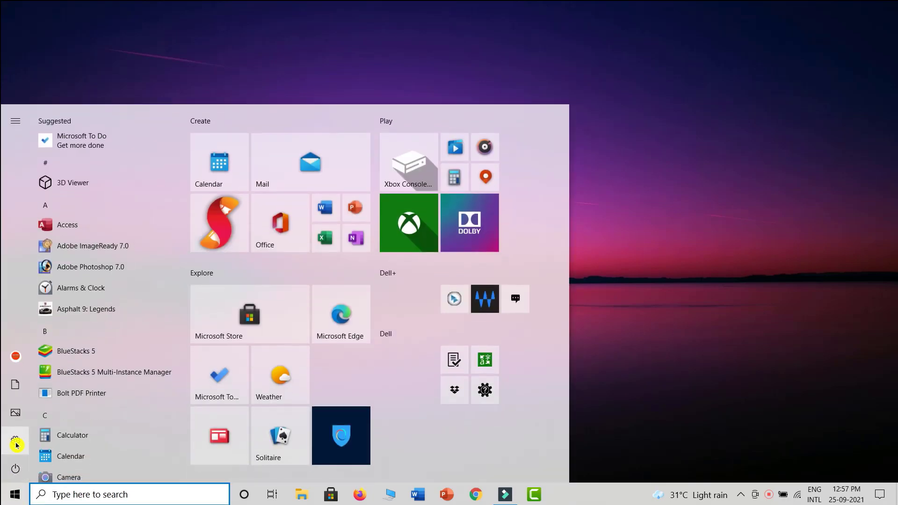
left_click(17, 445)
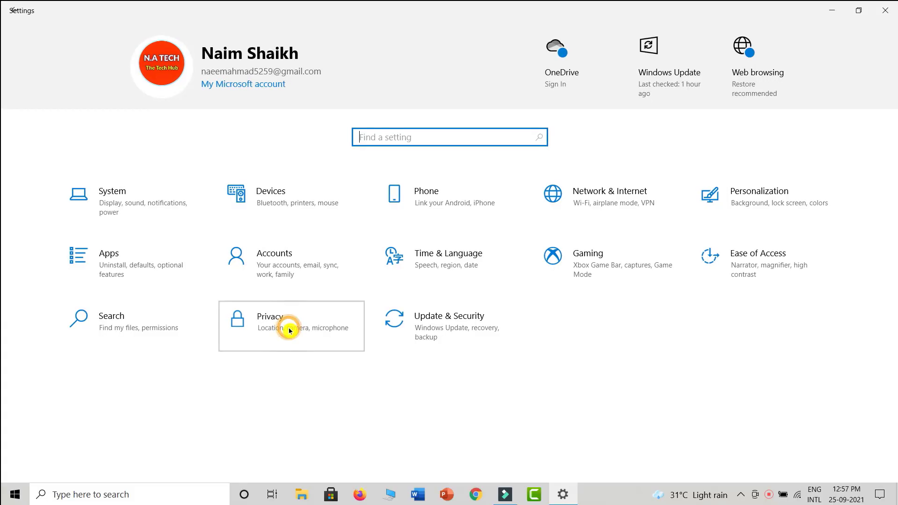
left_click(288, 327)
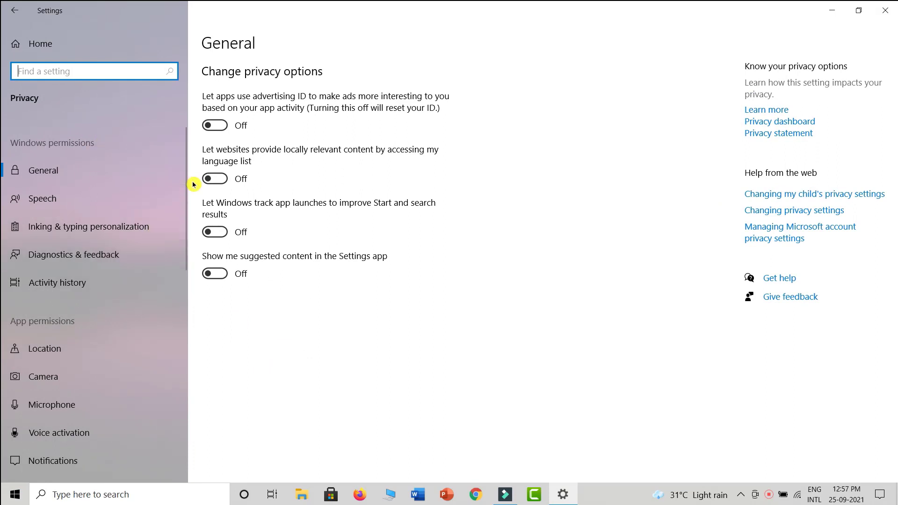
left_click_drag(181, 198, 175, 366)
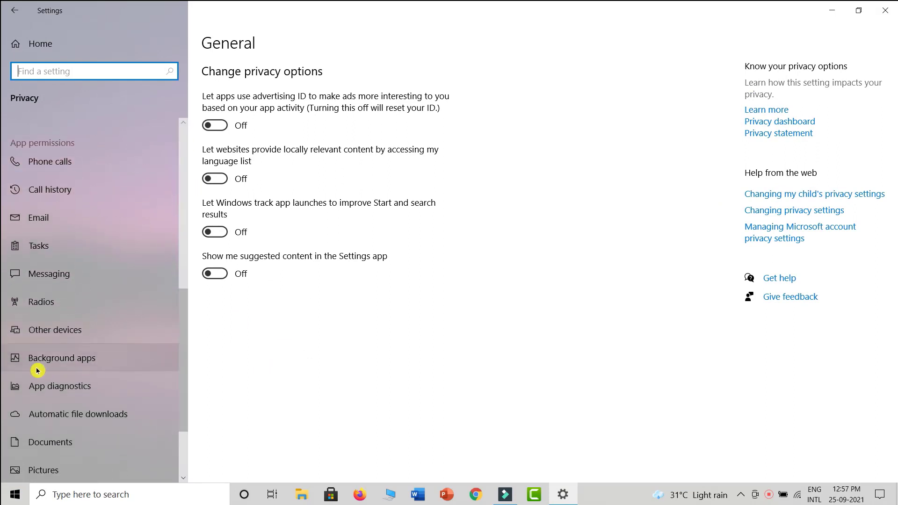
left_click(44, 368)
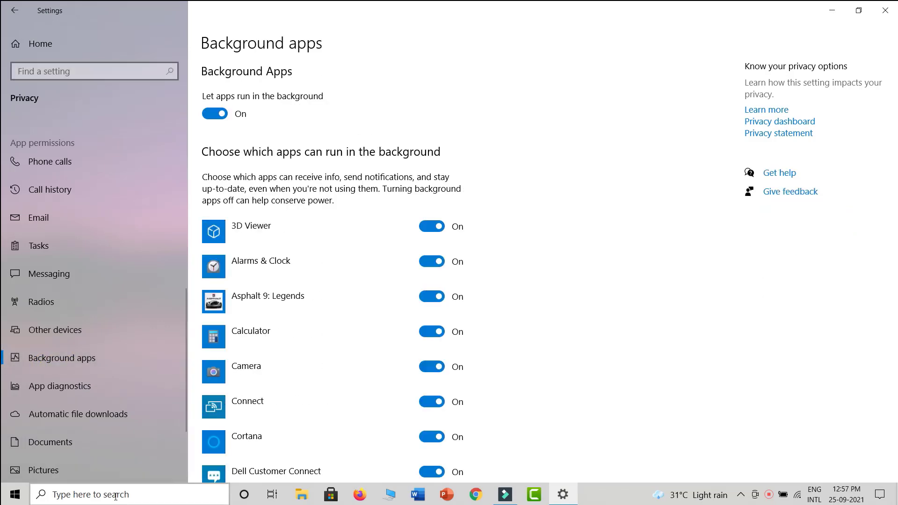
left_click(115, 497)
key("Escape")
key("alt+F4")
Step: Search Windows for "back" and open the Background apps settings
left_click(91, 497)
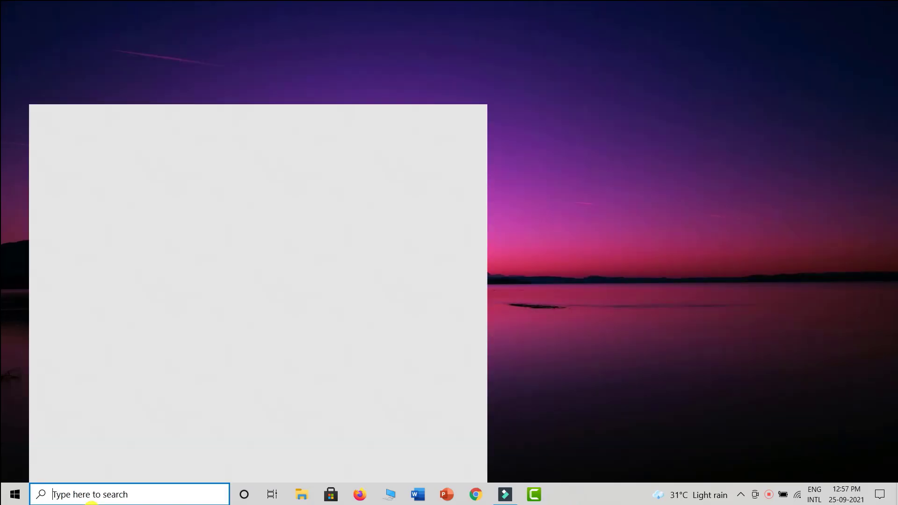
type("back")
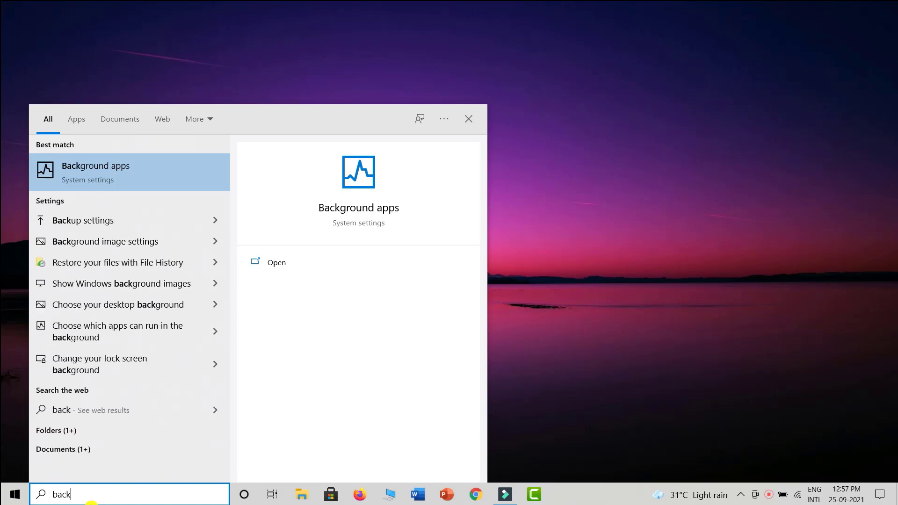
key("Return")
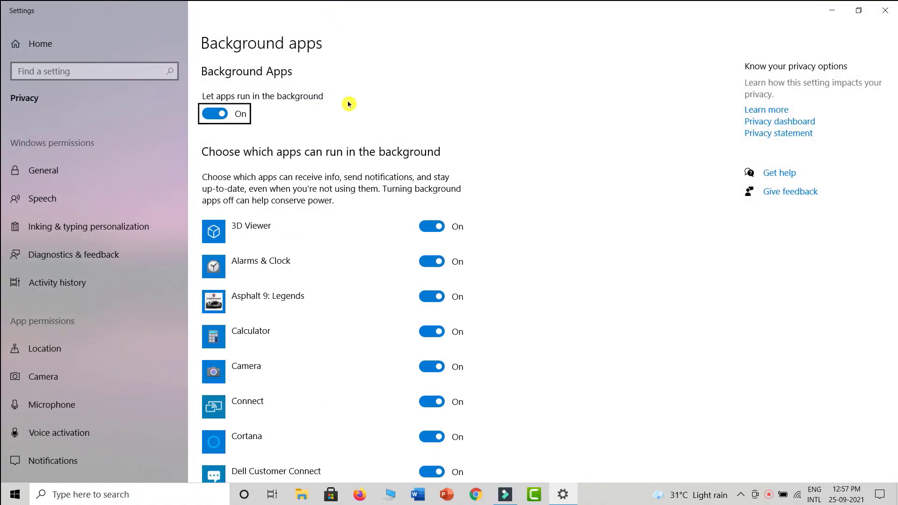
Step: Turn off the permission for all apps to run in the background and turn it back on
left_click(221, 114)
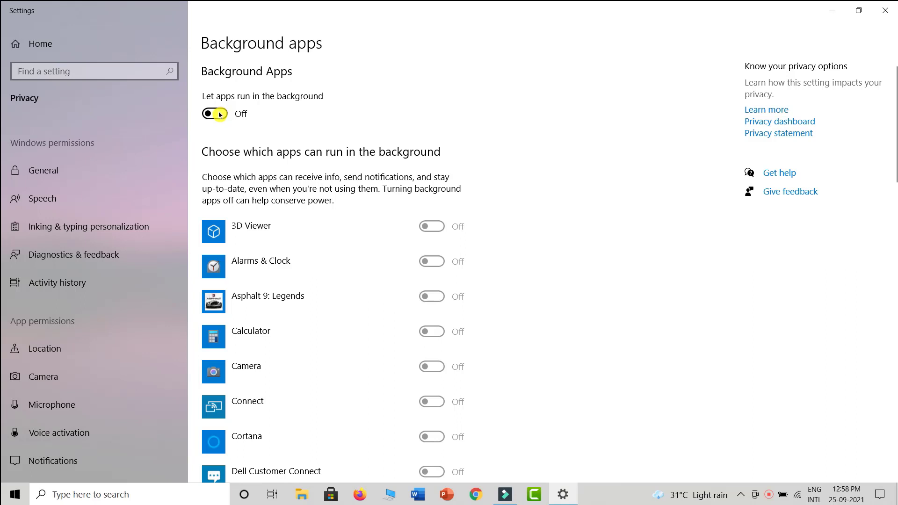
left_click(214, 115)
Step: Turn off background running for 3D Viewer, Alarms & Clock, Asphalt 9: Legends and Cortana
left_click_drag(894, 170, 894, 145)
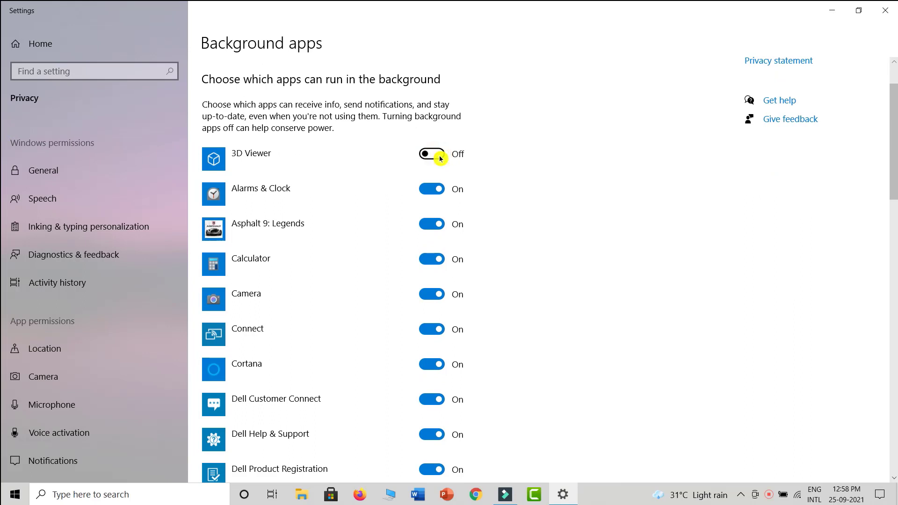
left_click(436, 190)
left_click(435, 225)
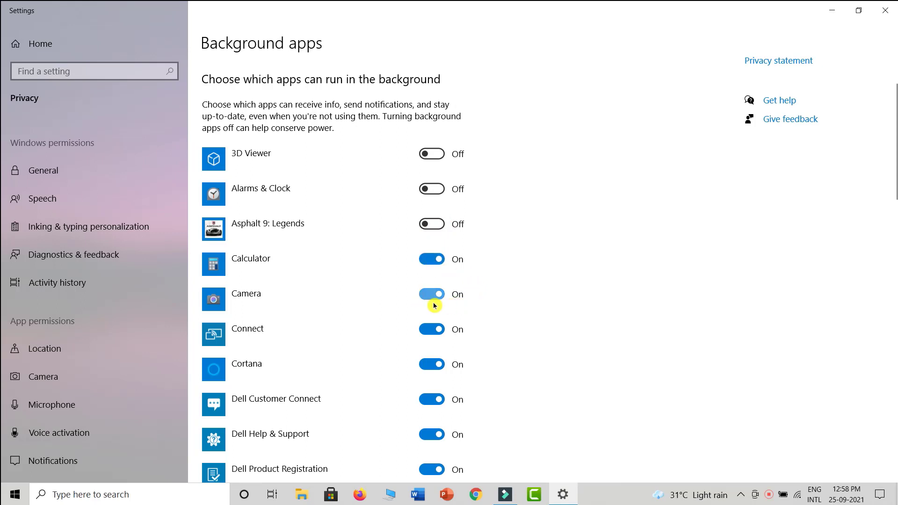
left_click(436, 366)
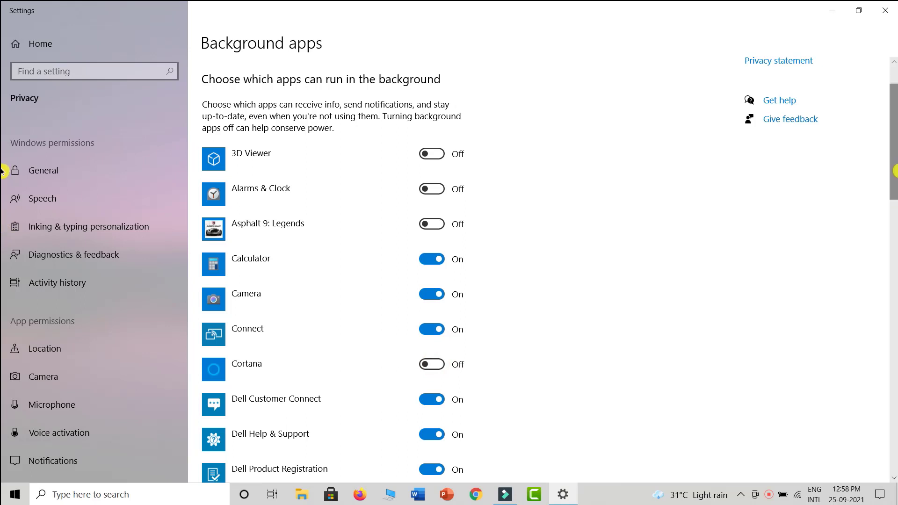
Step: Turn off background running for Dell Customer Connect, Dell Help & Support and Dell Product Registration
scroll(895, 225, "down", 5)
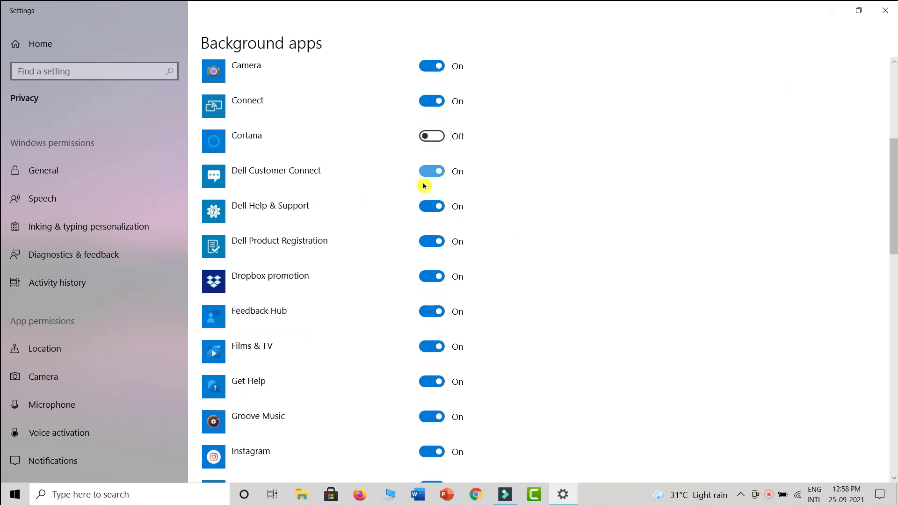
left_click(425, 180)
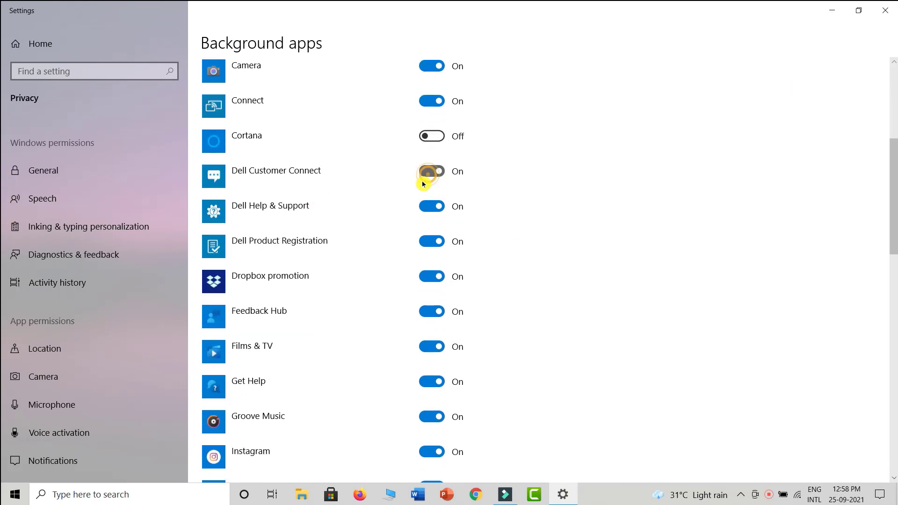
left_click(421, 219)
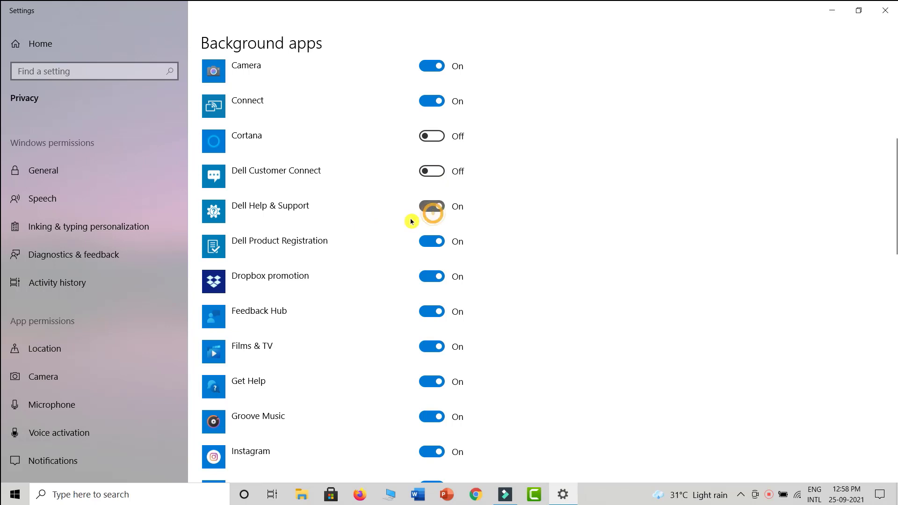
left_click(431, 241)
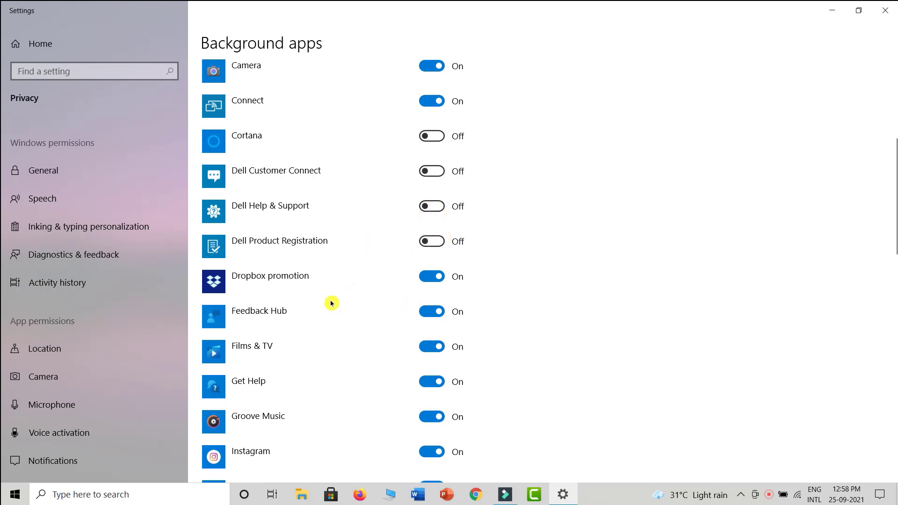
Step: Turn off background running for Dropbox promotion, Feedback Hub, Films & TV and Get Help
left_click(432, 279)
left_click(438, 314)
left_click(440, 350)
left_click(438, 381)
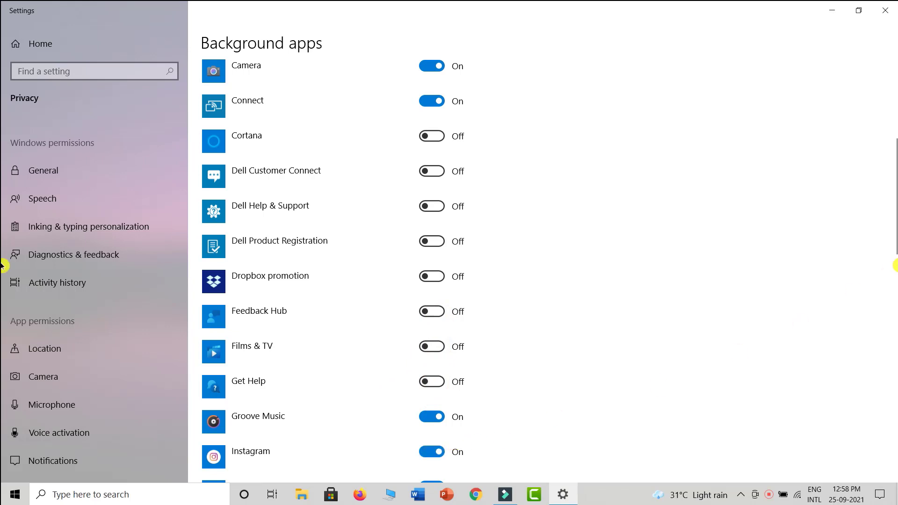
Step: Turn off background running for Maps, Microsoft Solitaire Collection and MaxxAudioPro
left_click_drag(894, 246, 893, 288)
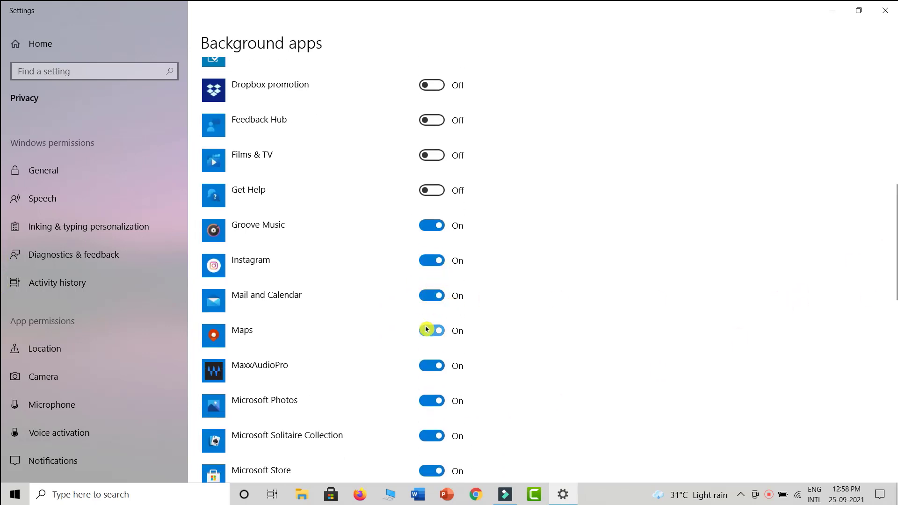
left_click(435, 337)
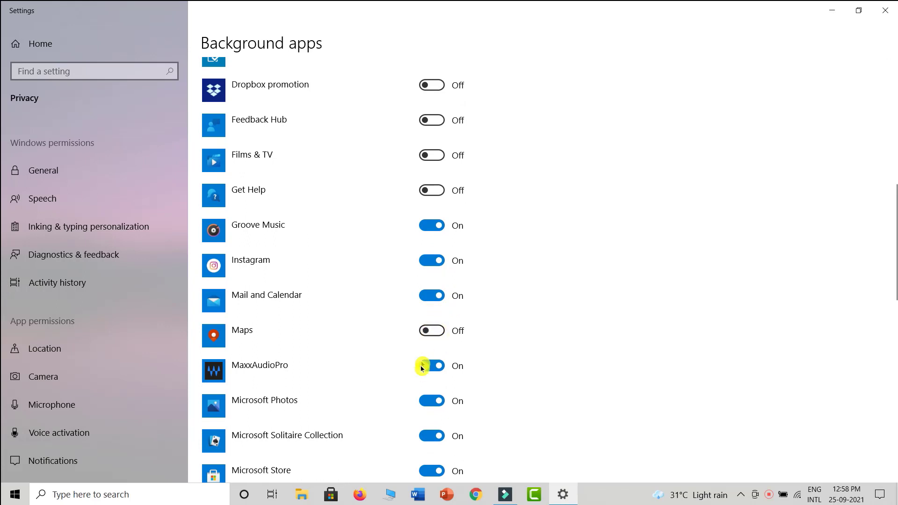
left_click_drag(894, 254, 893, 293)
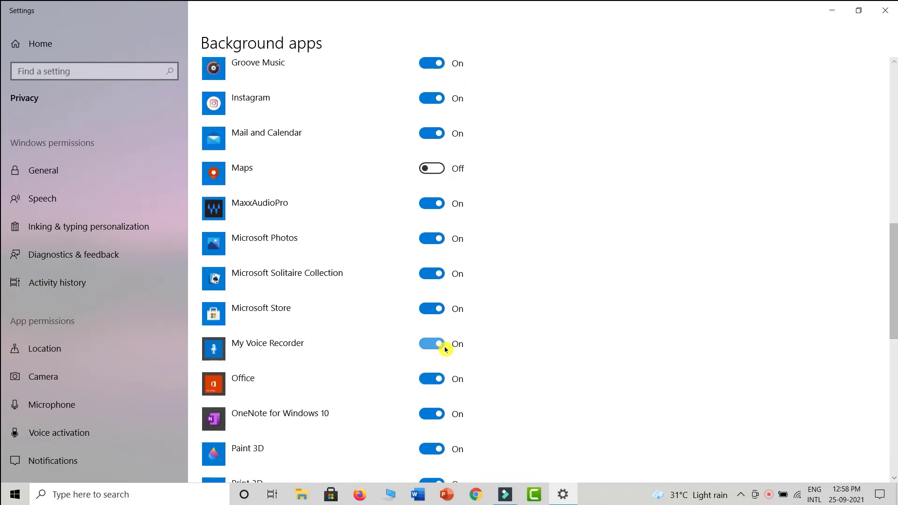
left_click(434, 276)
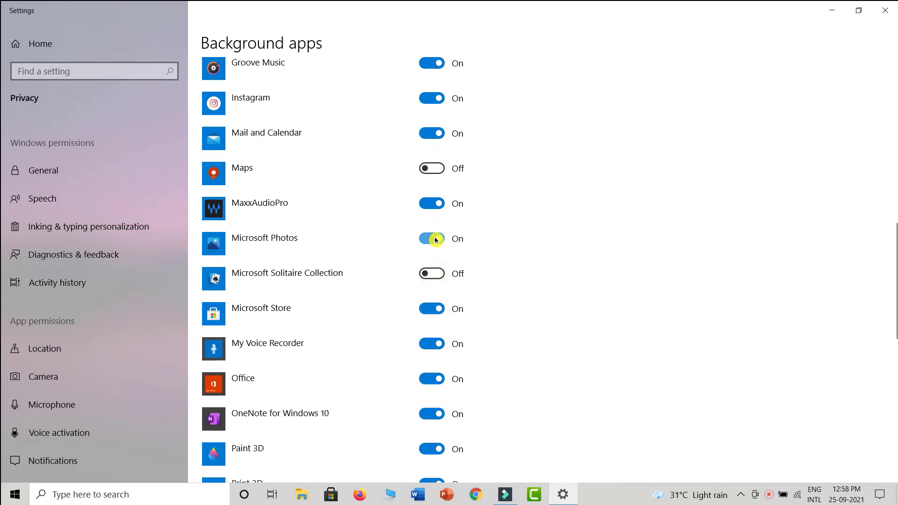
left_click(438, 203)
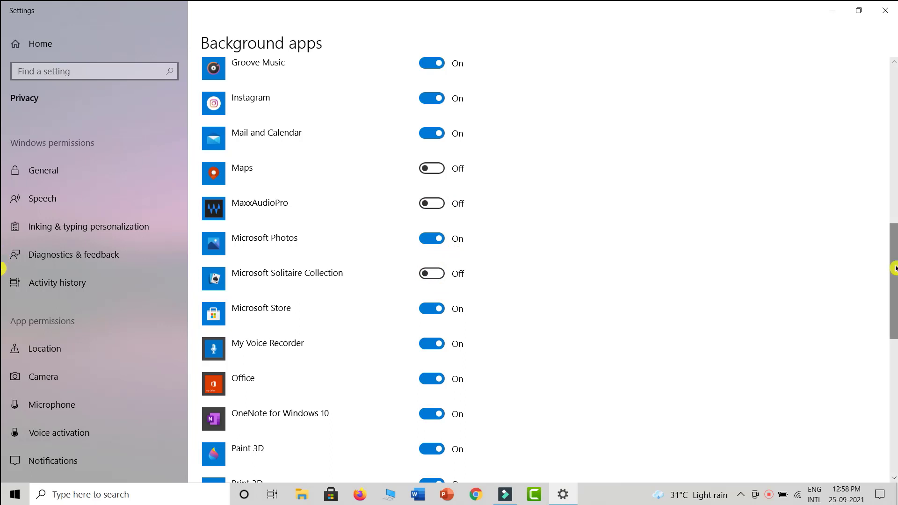
Step: Turn off background running for Xbox Game Bar, Xbox Console Companion, Windows Security, WhatsApp Desktop and Weather, and toggle Voice Recorder off and back on
scroll(893, 254, "down", 10)
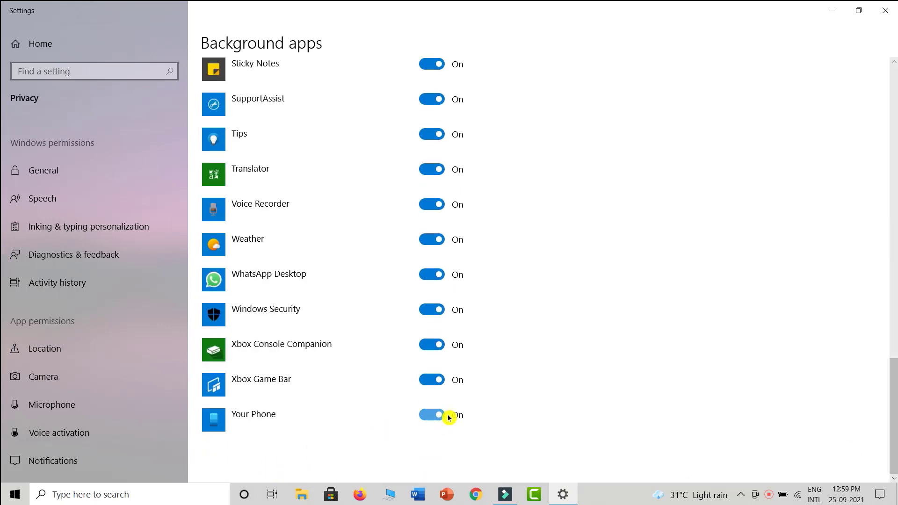
left_click(440, 379)
left_click(429, 346)
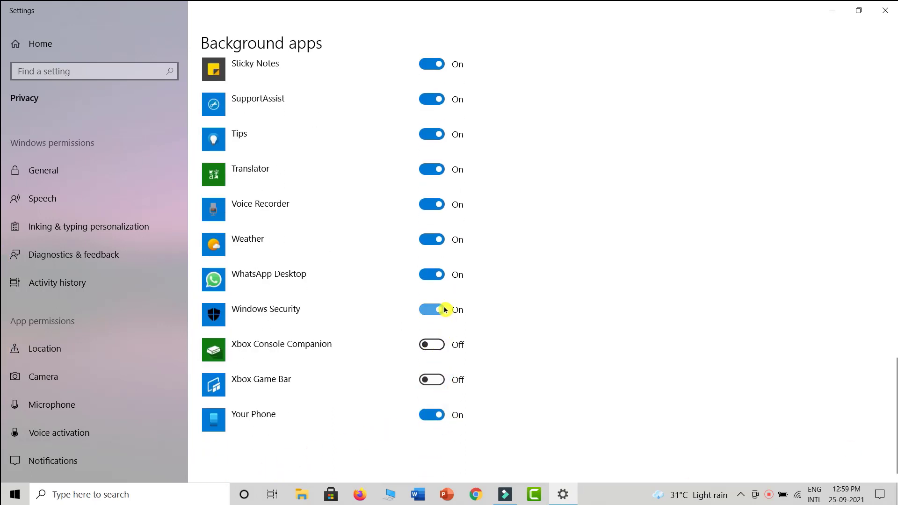
left_click(440, 274)
left_click(437, 240)
left_click(436, 205)
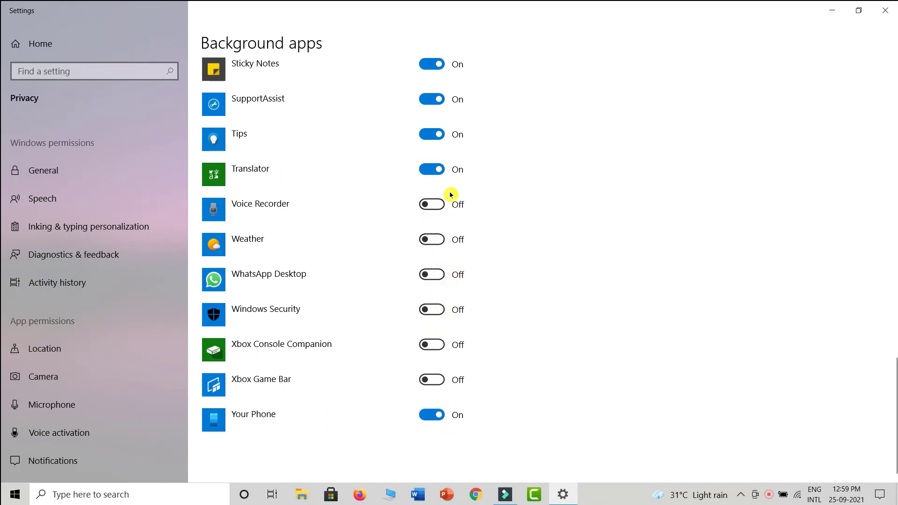
left_click(436, 206)
Step: Turn off background running for Translator, Tips, SupportAssist and Sticky Notes
left_click(442, 171)
left_click(437, 135)
left_click(436, 102)
left_click(440, 67)
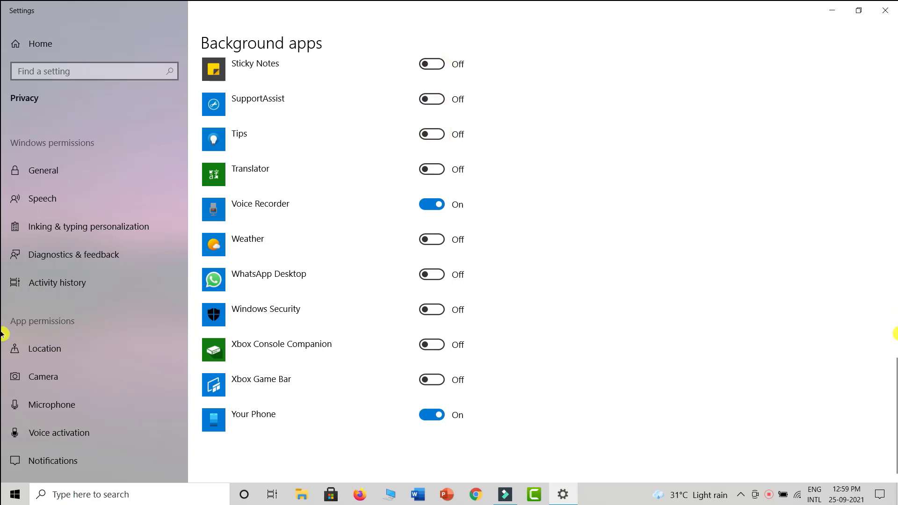
Step: Turn off background running for SmartByte, Print 3D and Paint 3D, and close Settings
left_click_drag(892, 363, 892, 297)
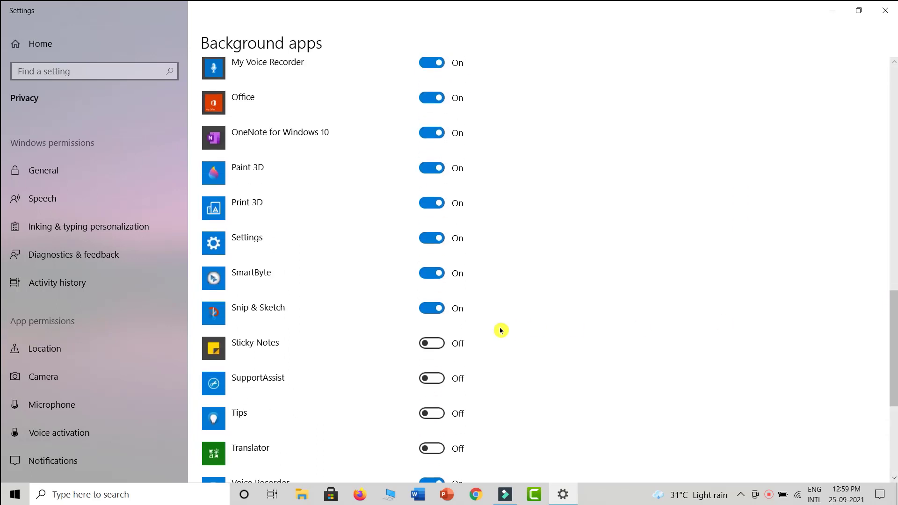
left_click(435, 274)
left_click(435, 202)
left_click(438, 168)
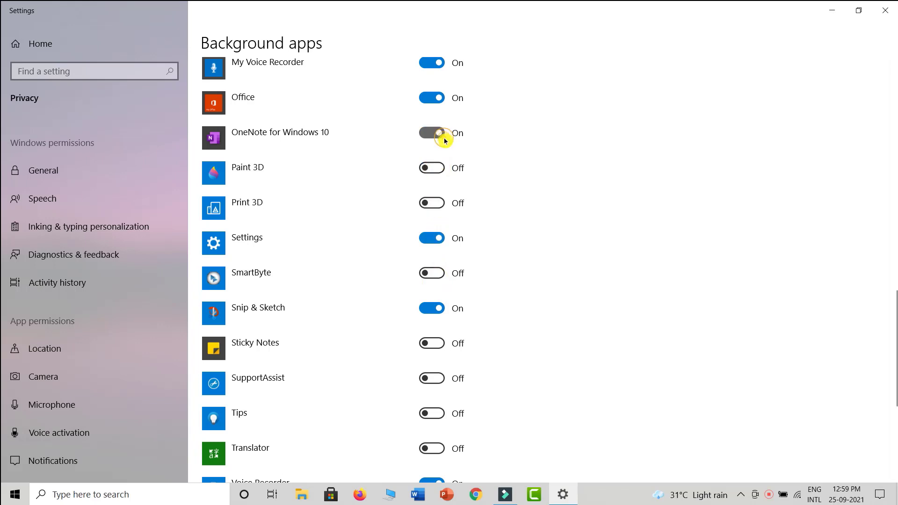
scroll(608, 135, "up", 15)
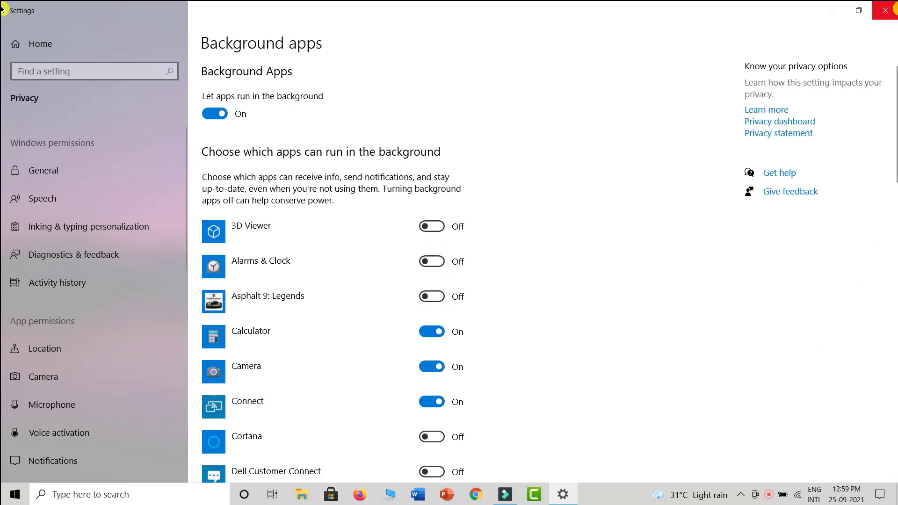
left_click(885, 10)
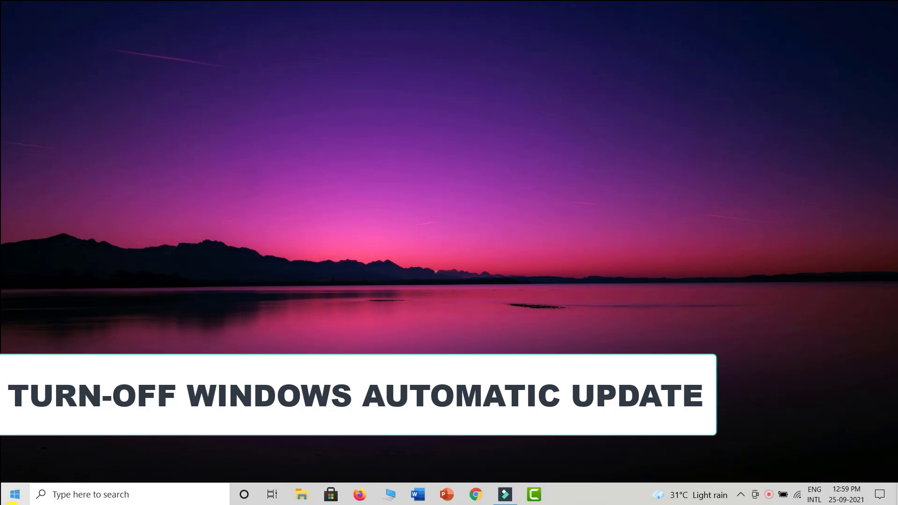
Step: Open the advanced options of Windows Update in the Windows Settings
left_click(15, 500)
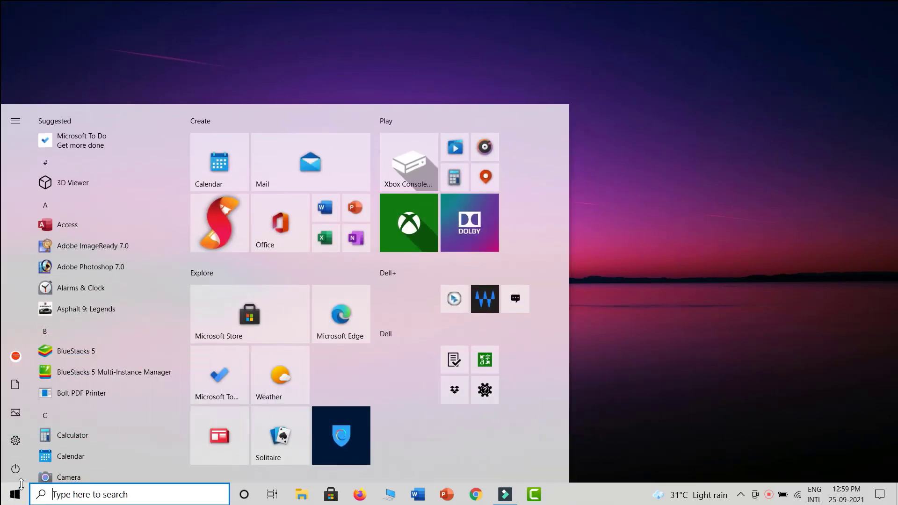
left_click(15, 441)
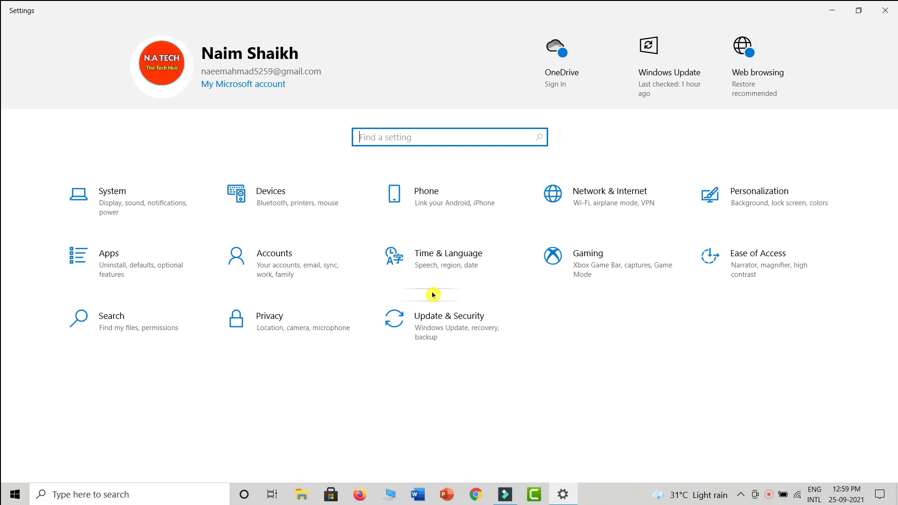
left_click(454, 329)
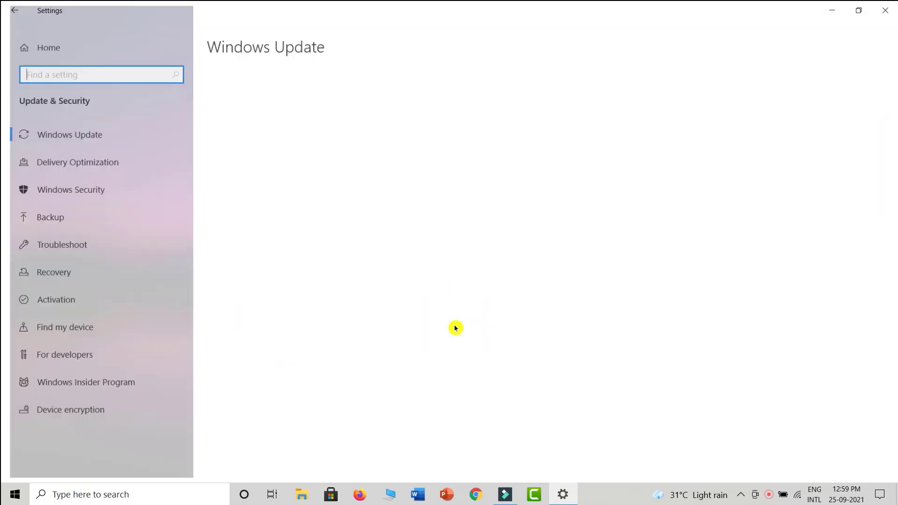
left_click(48, 135)
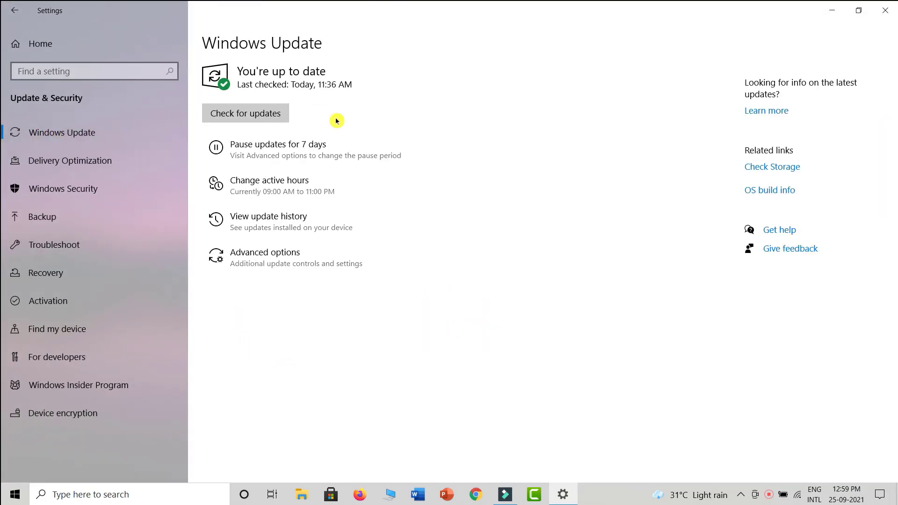
left_click(266, 259)
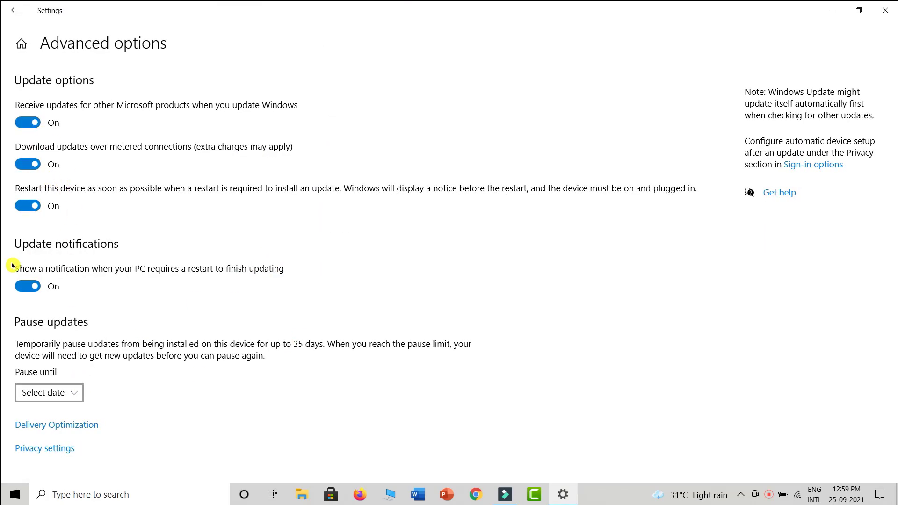
Step: Turn off updates for other Microsoft products, update downloads over metered connections, and restarting as soon as possible for updates
left_click(35, 122)
left_click(31, 164)
left_click(34, 208)
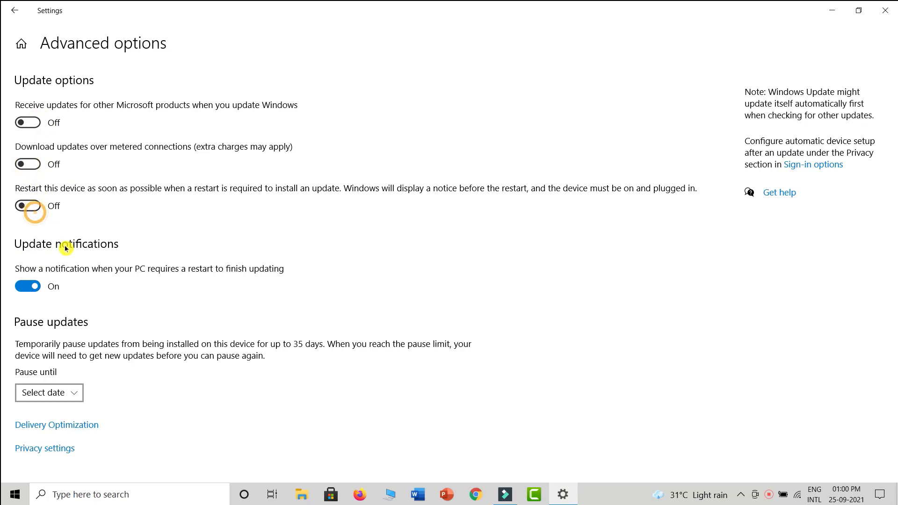
Step: Pause Windows updates until 30 October 2021 and close Settings
left_click(68, 397)
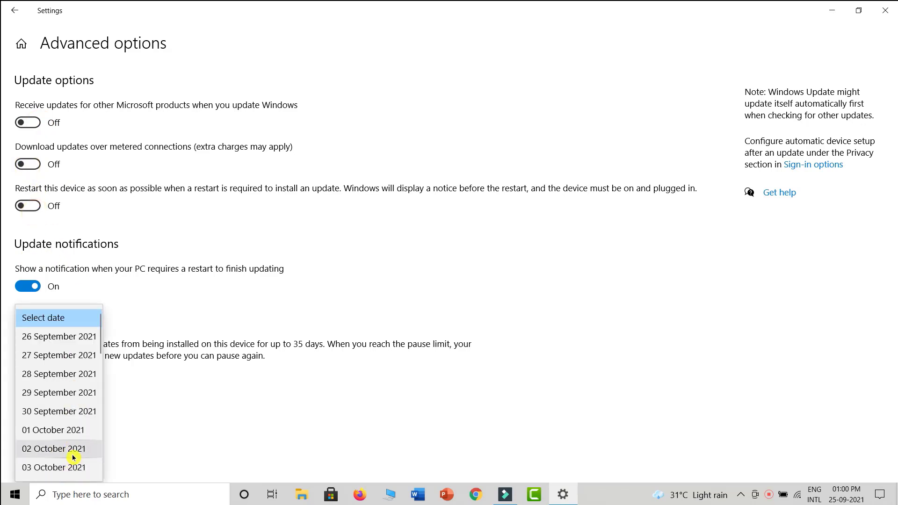
left_click_drag(92, 341, 89, 467)
left_click(46, 467)
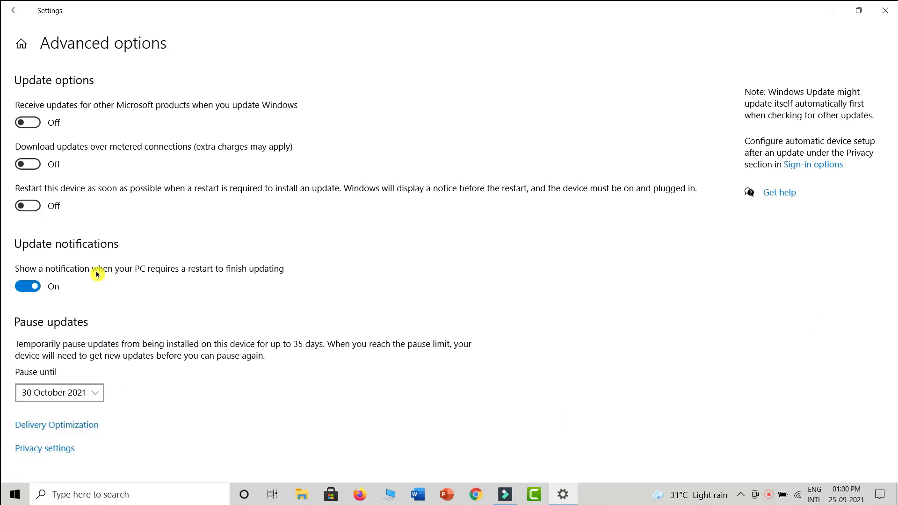
left_click(885, 9)
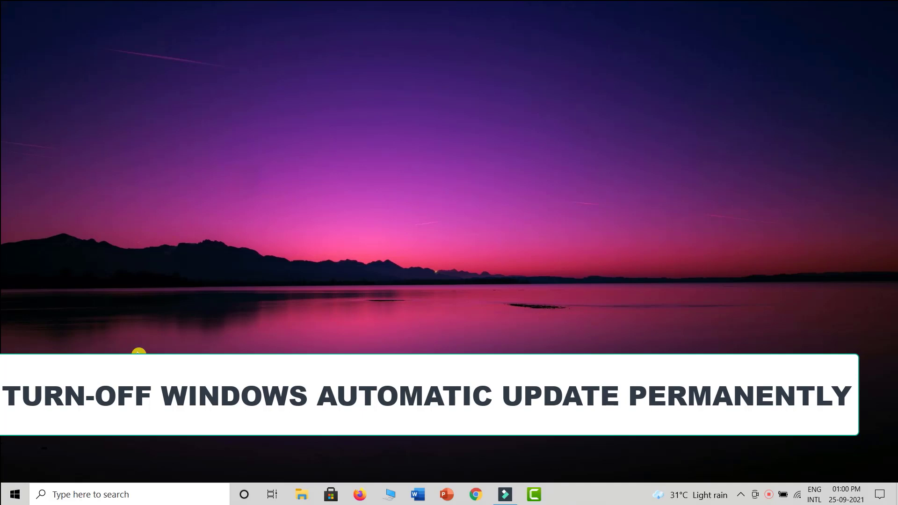
Step: Find the Windows Update service in the Services console and open its properties
left_click(73, 494)
type("services")
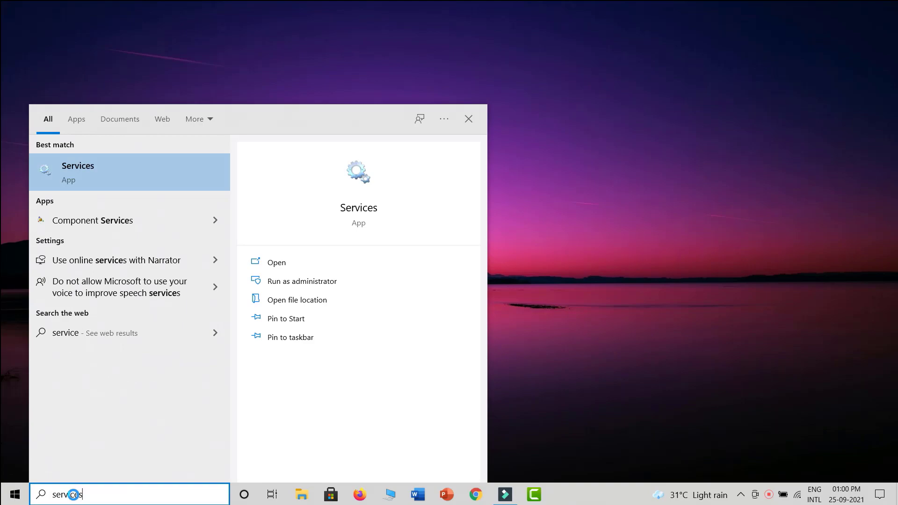
key("Return")
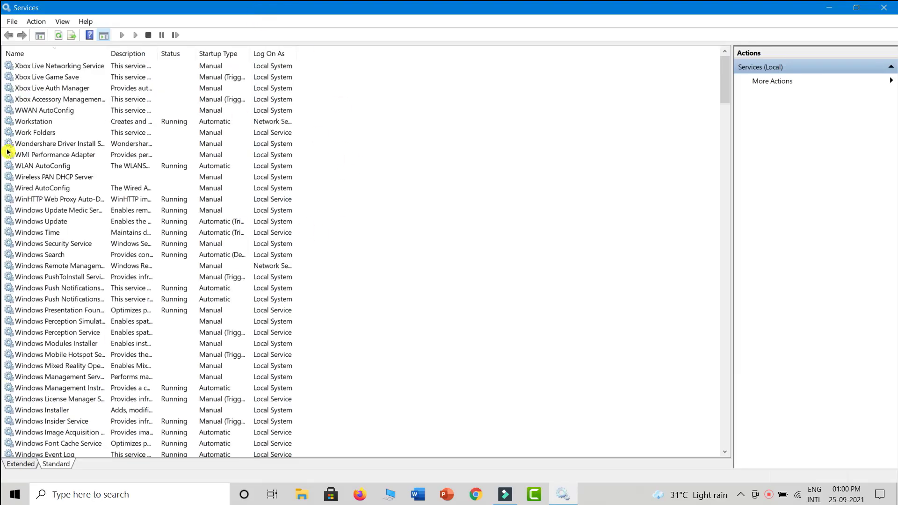
left_click_drag(725, 89, 723, 61)
left_click(55, 80)
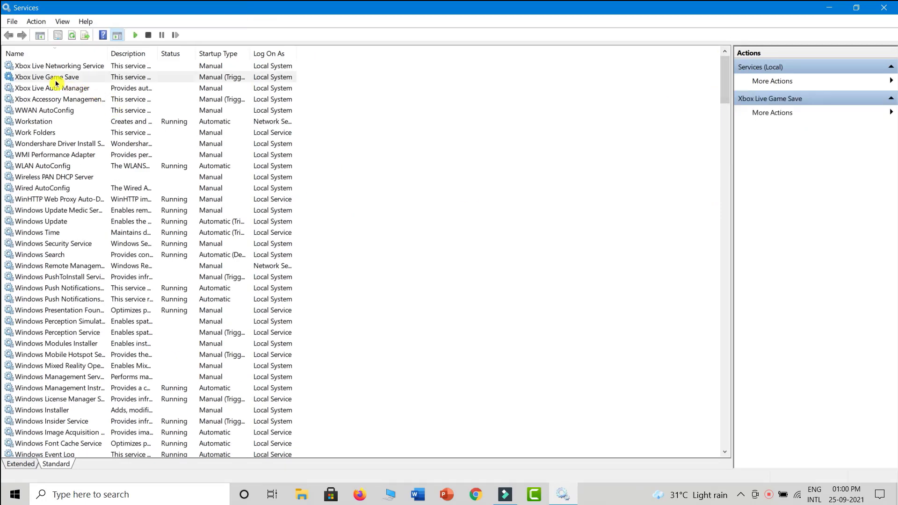
key("Down")
key("Down")
key("Down")
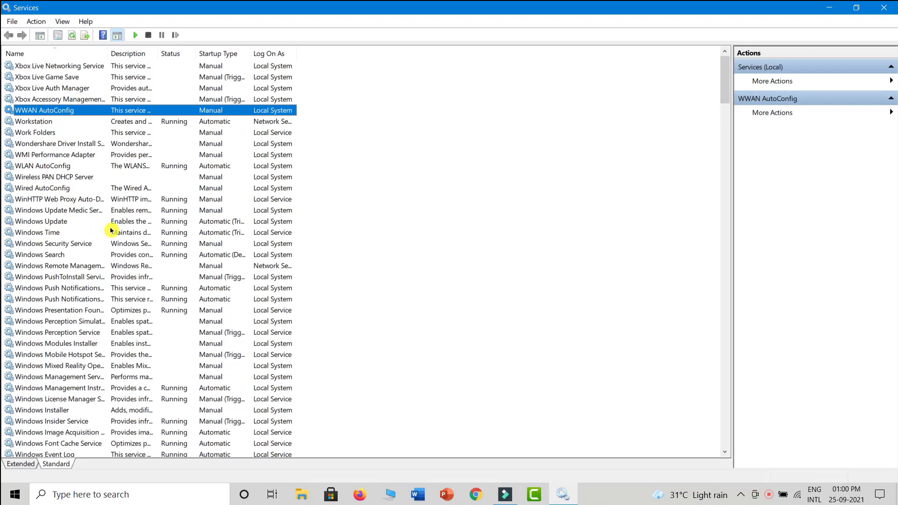
left_click(64, 223)
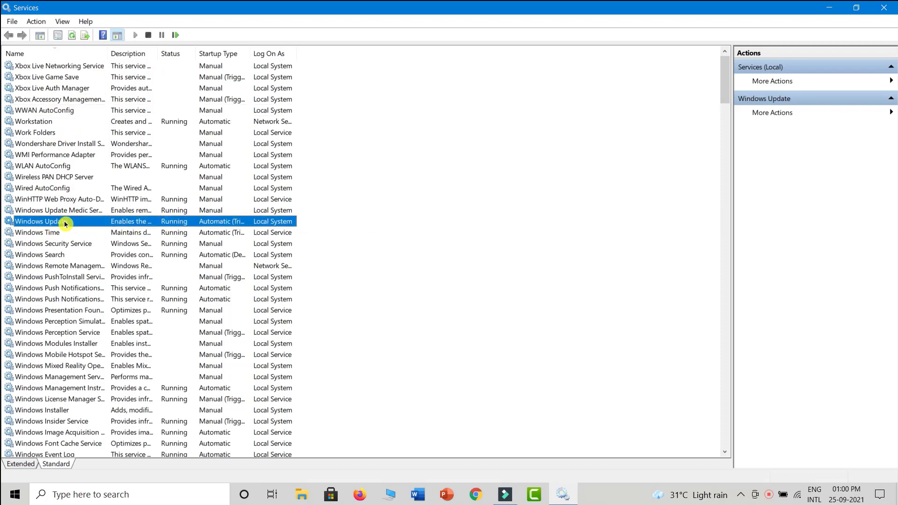
double_click(63, 221)
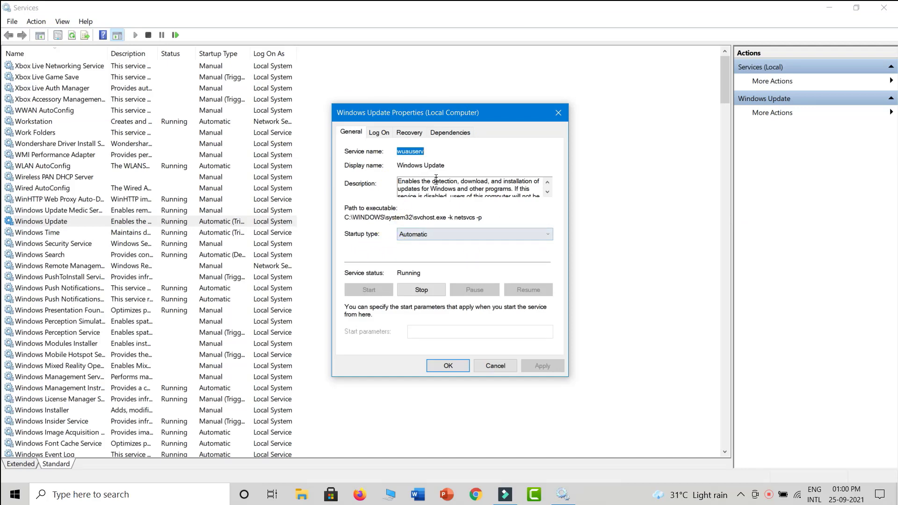
Step: Set the Windows Update service's startup type to Disabled, stop the service, and save and close the Services console
left_click(451, 237)
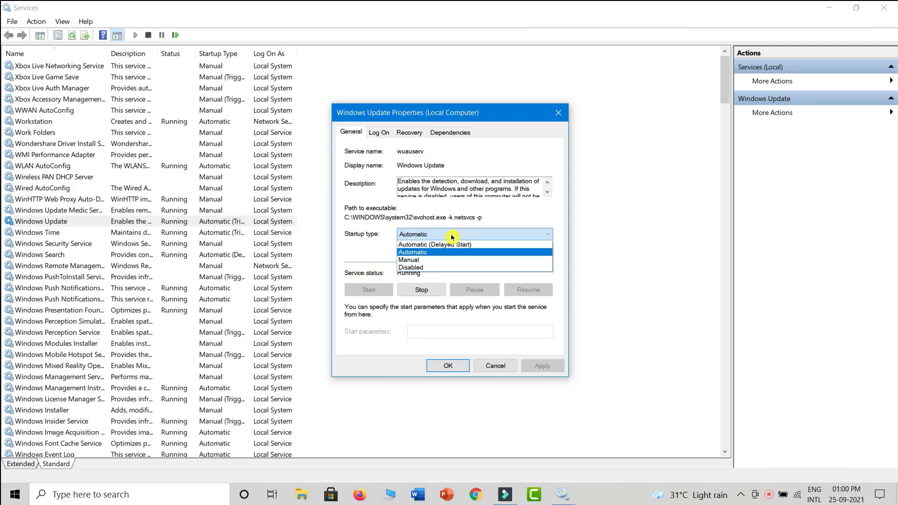
left_click(418, 268)
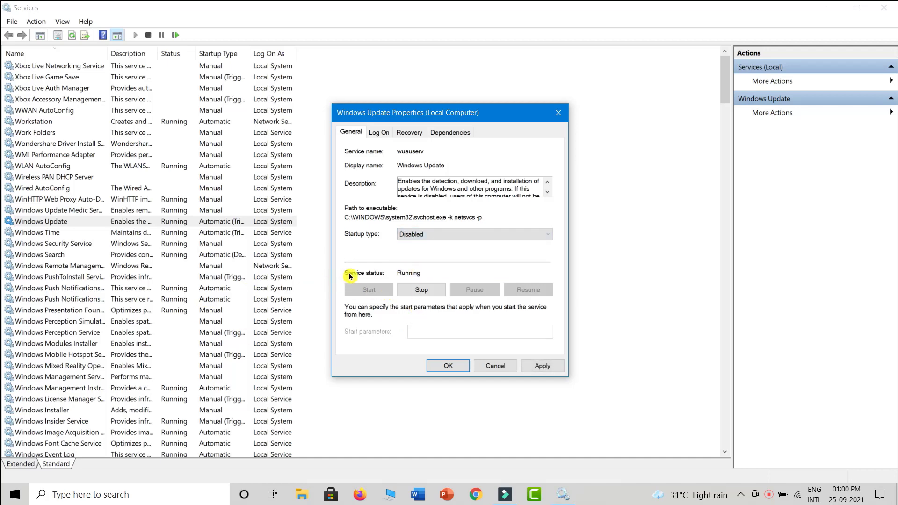
left_click(426, 292)
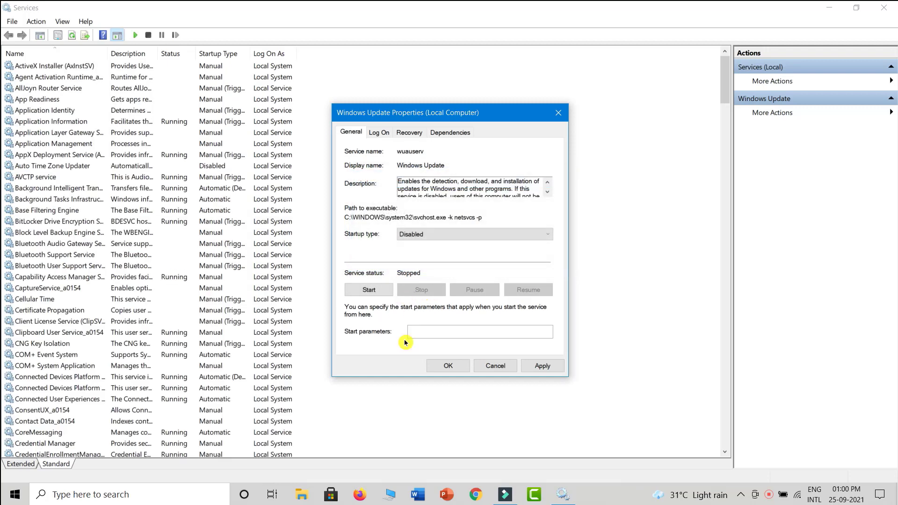
left_click(434, 366)
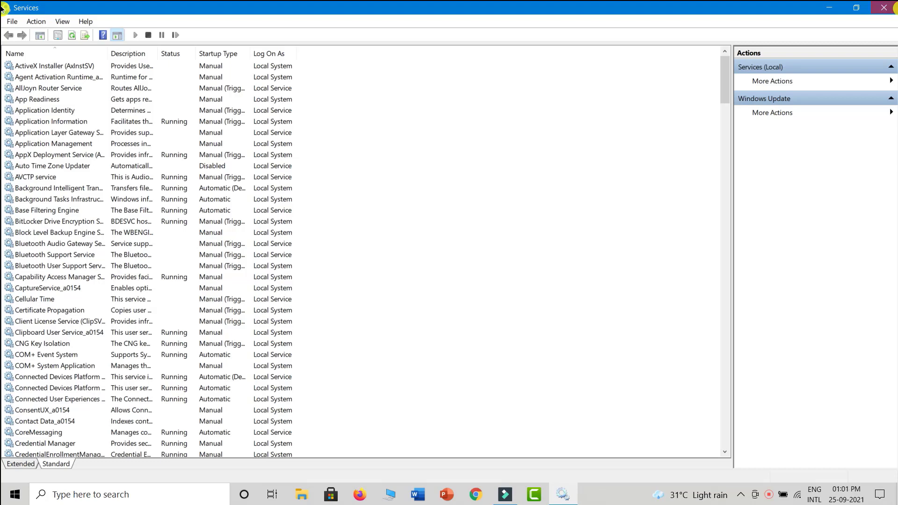
double_click(3, 8)
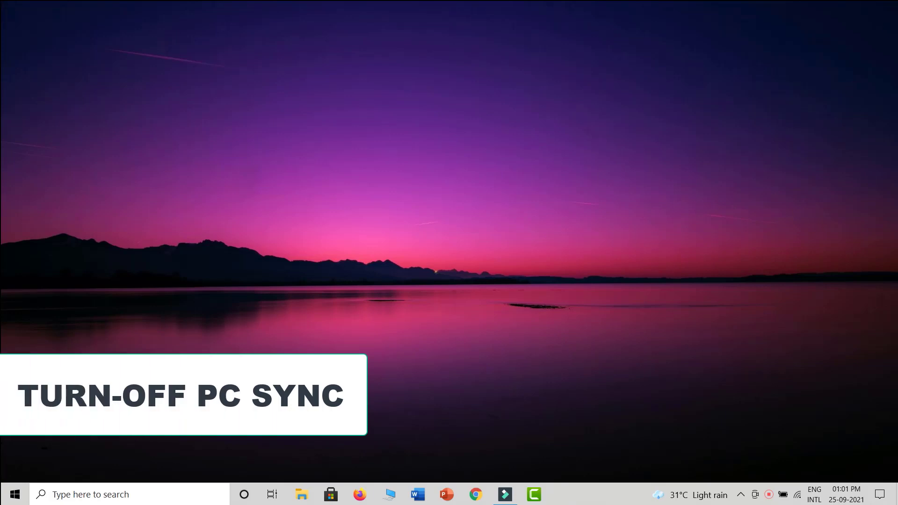
Step: Turn off Sync settings in the Windows account settings and close Settings
left_click(15, 493)
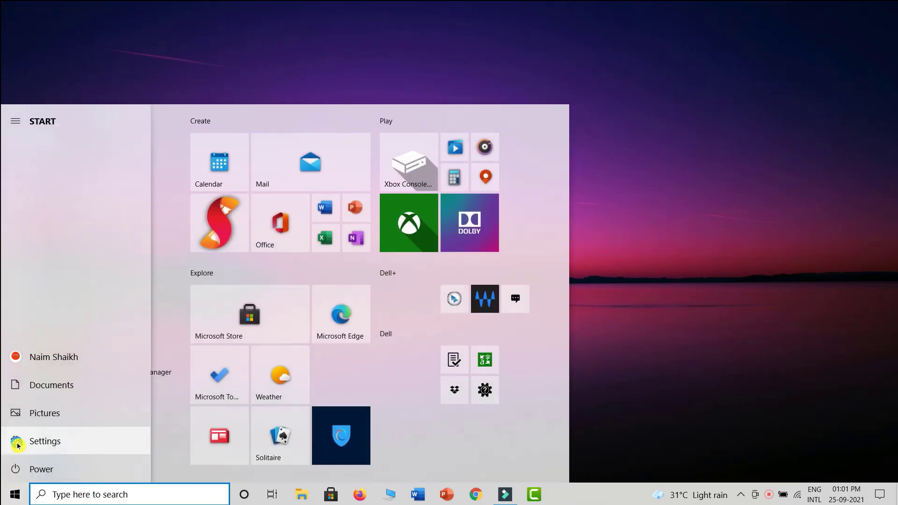
left_click(17, 440)
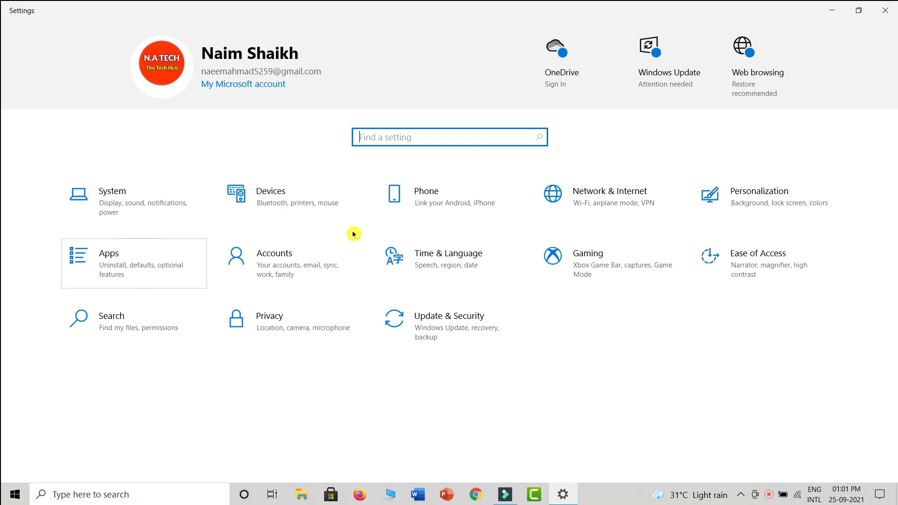
left_click(259, 280)
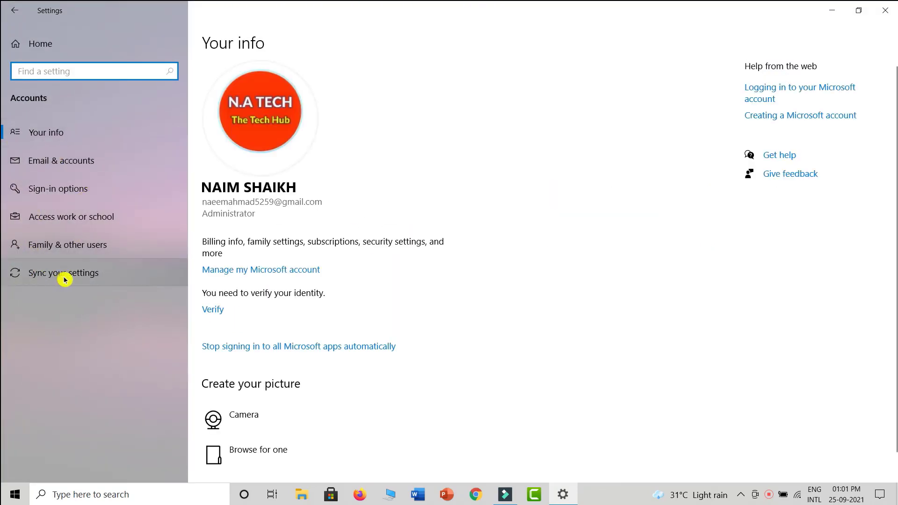
left_click(93, 281)
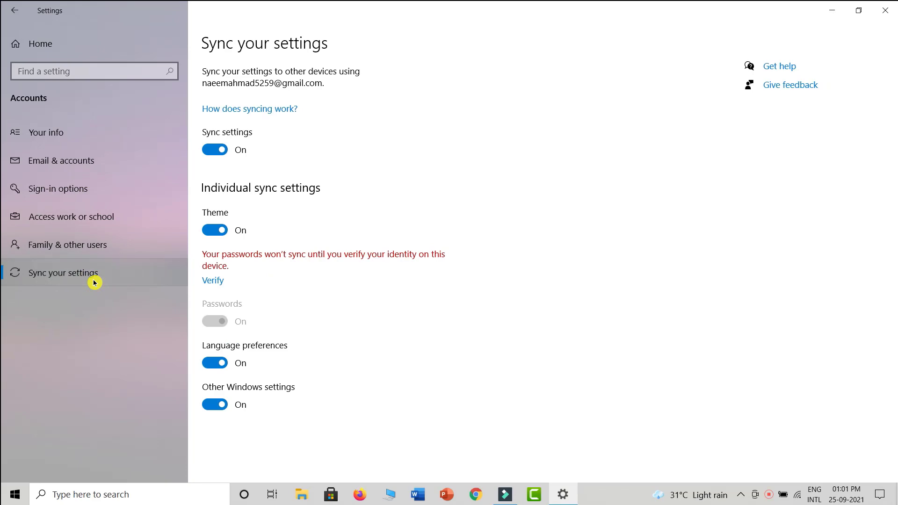
left_click(218, 148)
left_click(894, 9)
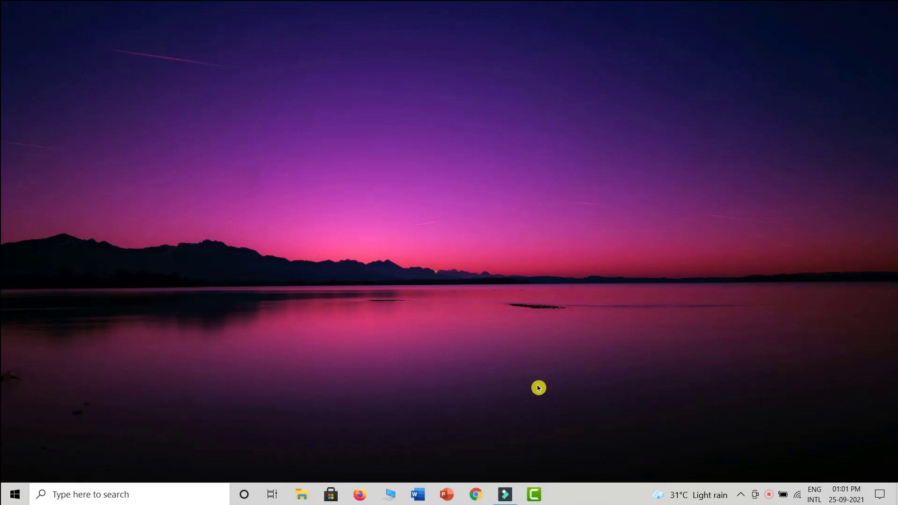
Step: In the Microsoft Store settings, turn off automatic app updates, products on the live tile and automatic video playback
left_click(329, 495)
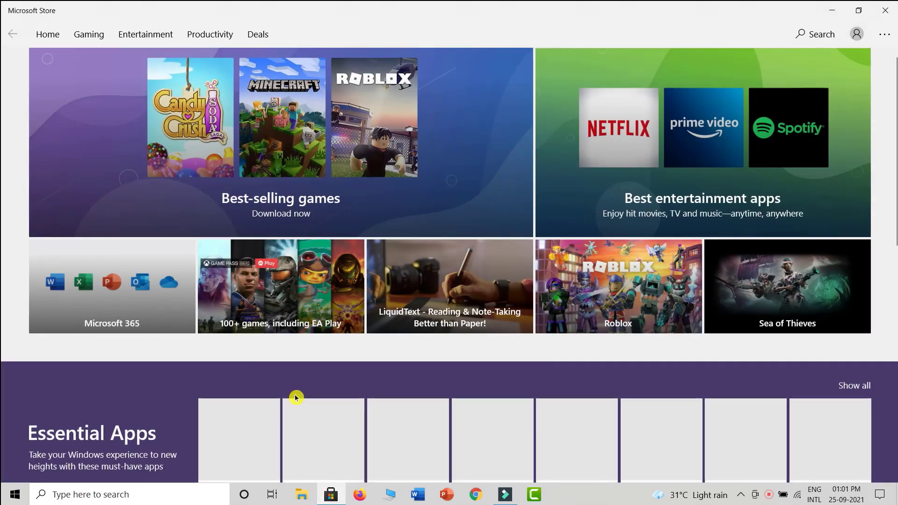
left_click(883, 35)
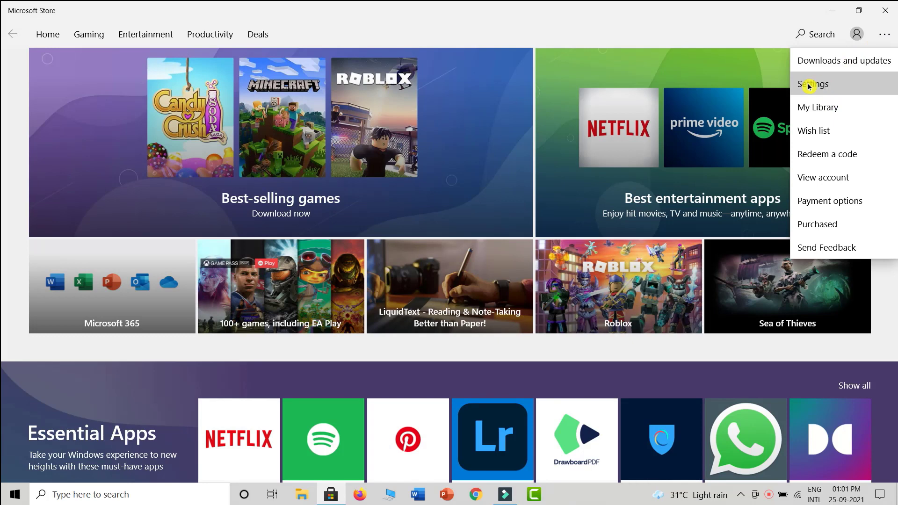
left_click(809, 86)
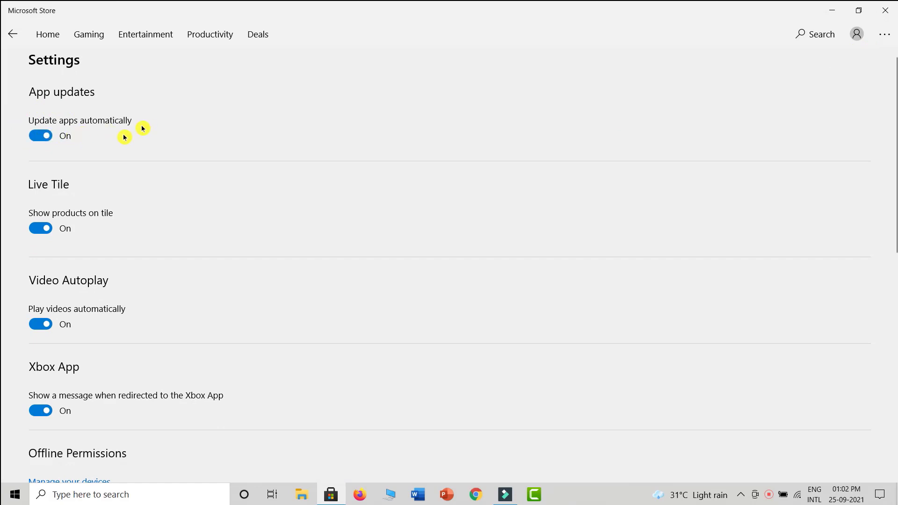
left_click(48, 138)
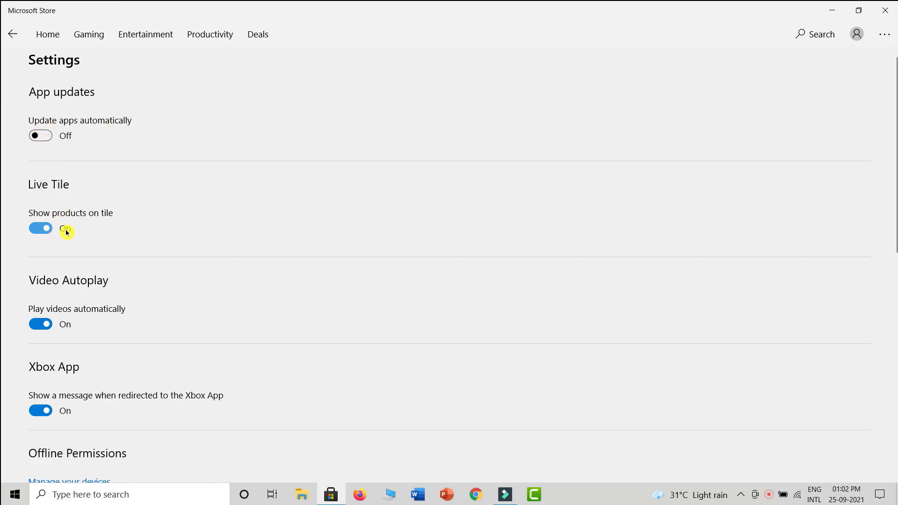
left_click(43, 228)
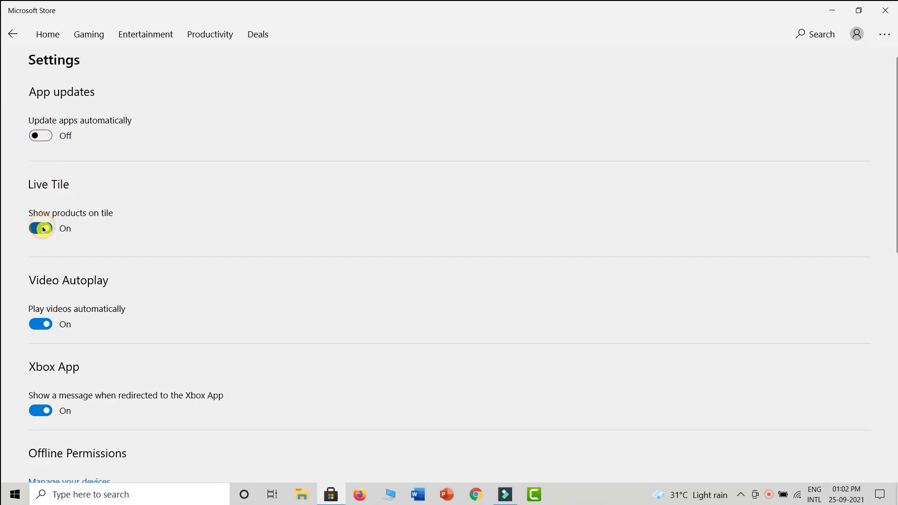
left_click(43, 324)
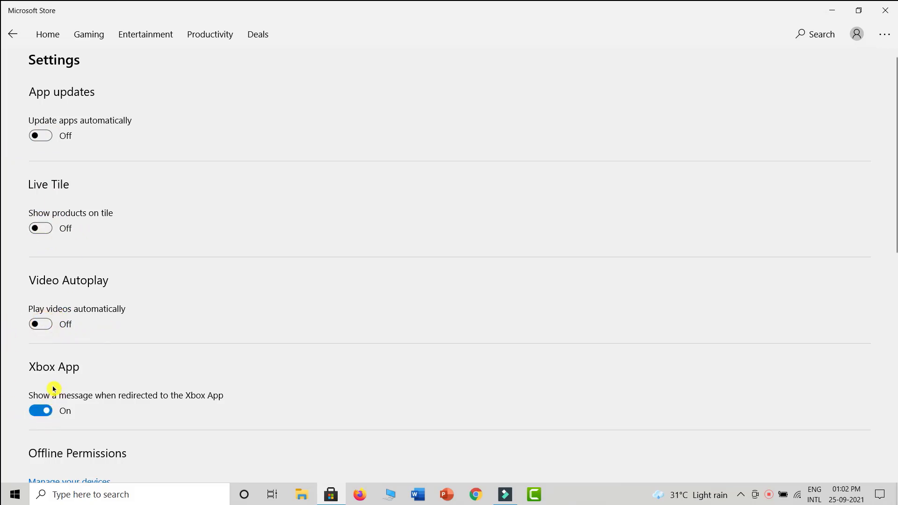
Step: Turn off the message shown when redirected to the Xbox App, and close the Microsoft Store
left_click(44, 410)
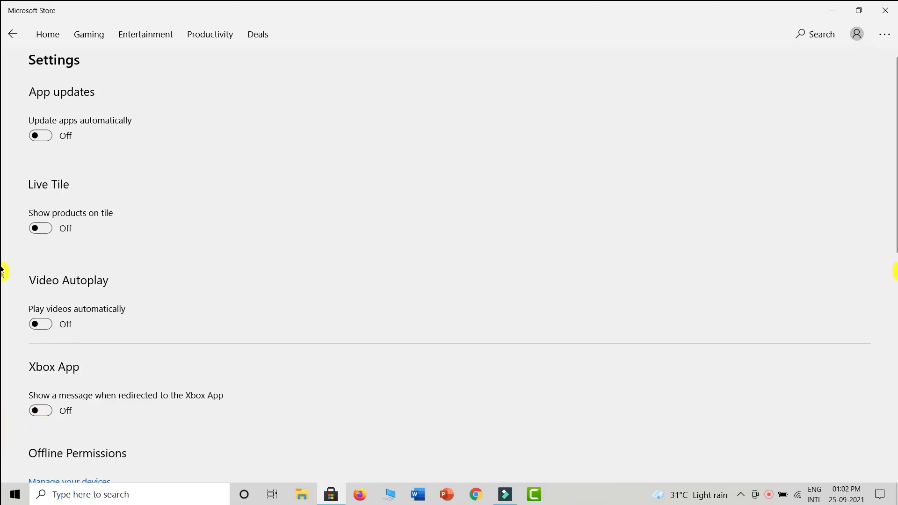
left_click_drag(894, 209, 894, 275)
scroll(3, 274, "down", 6)
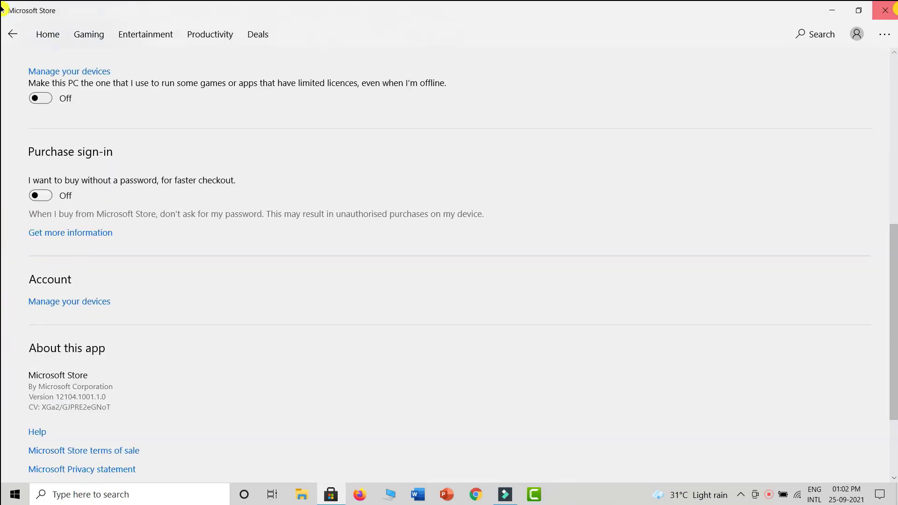
key("alt+F4")
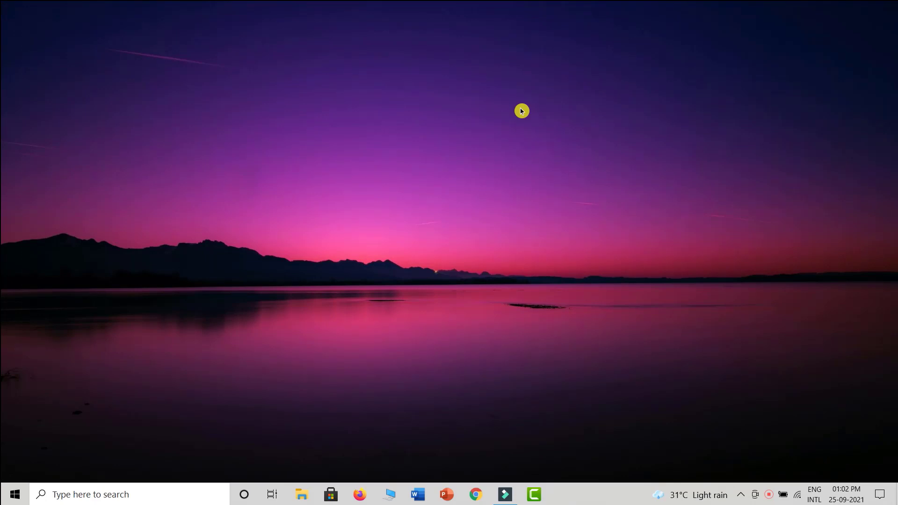
Step: Search Windows for regedit and open the Registry Editor
left_click(92, 496)
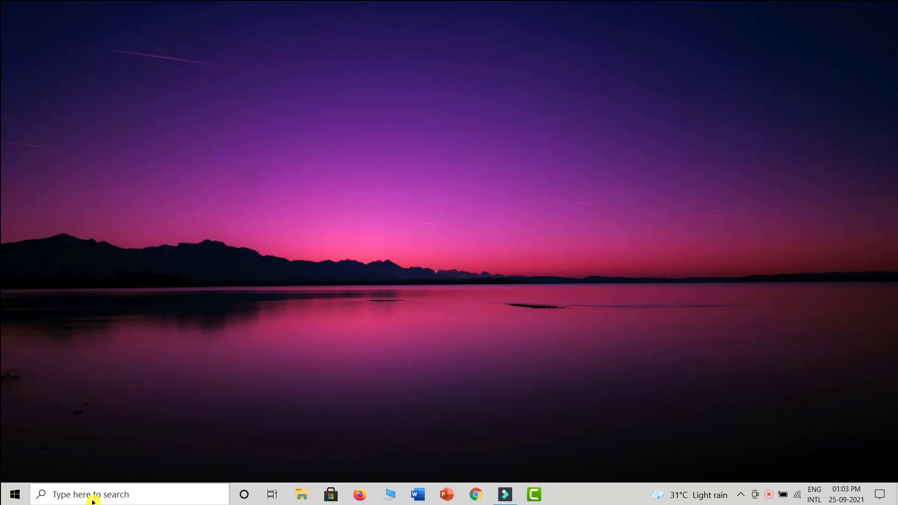
type("re")
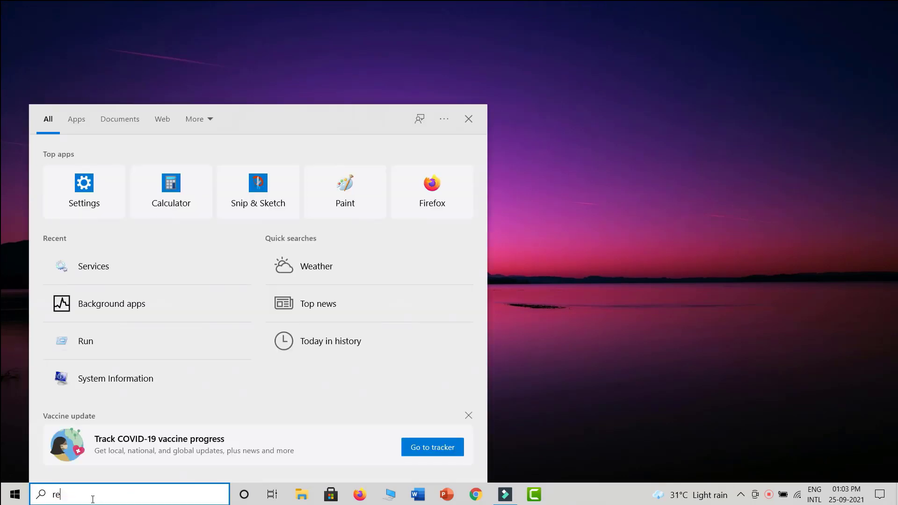
type("gedit")
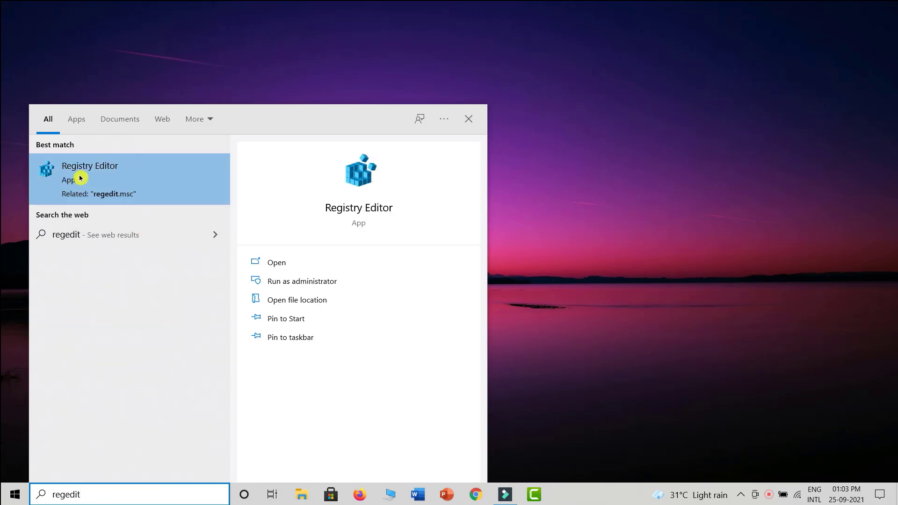
left_click(93, 182)
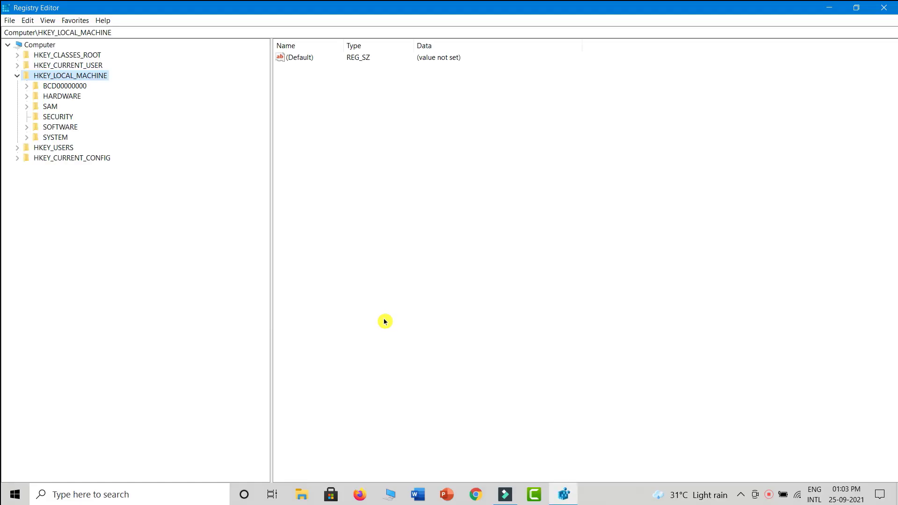
Step: Expand the registry tree to HKEY_LOCAL_MACHINE\SOFTWARE\Policies
left_click(17, 76)
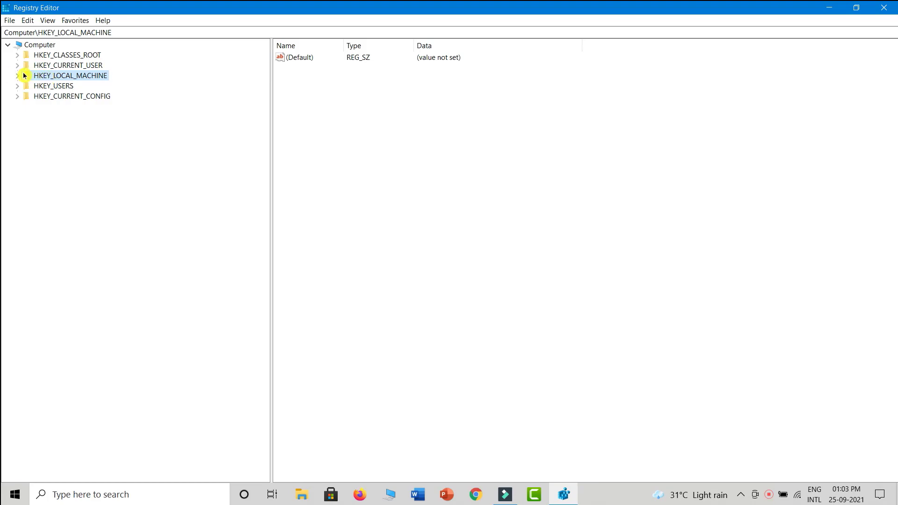
double_click(55, 79)
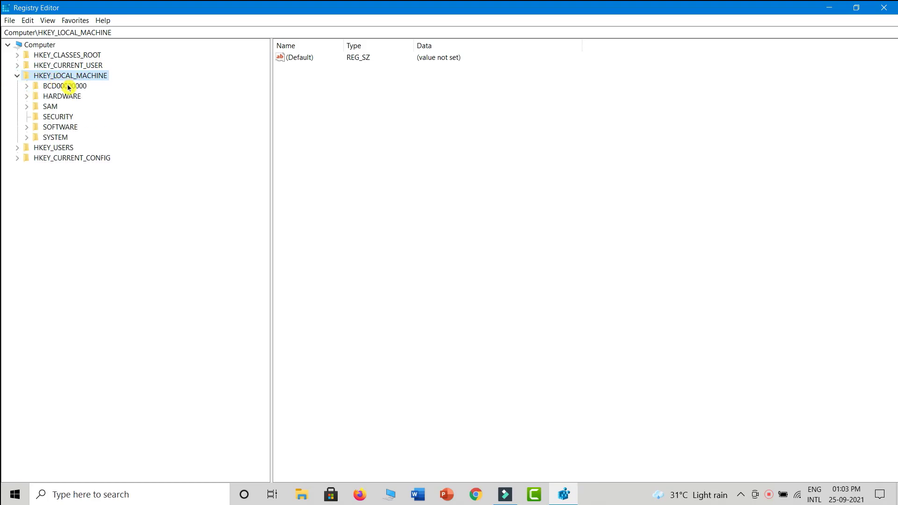
double_click(69, 127)
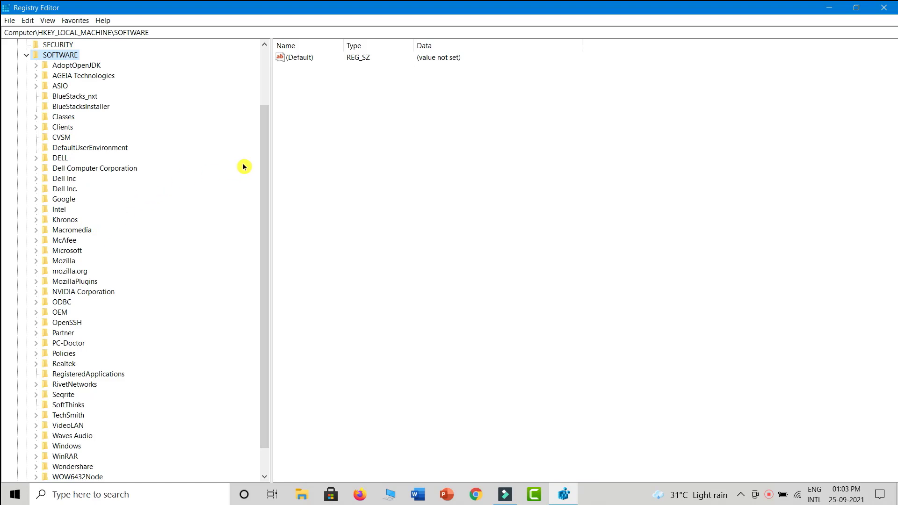
left_click_drag(266, 156, 266, 337)
type("pol")
key("Right")
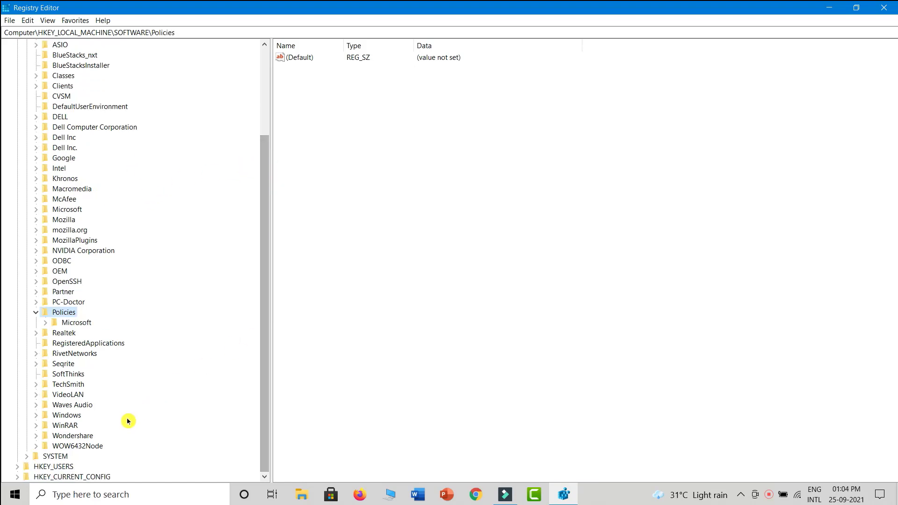
Step: Create a new key named AU under HKEY_LOCAL_MACHINE\SOFTWARE\Windows
right_click(63, 416)
mouse_move(115, 331)
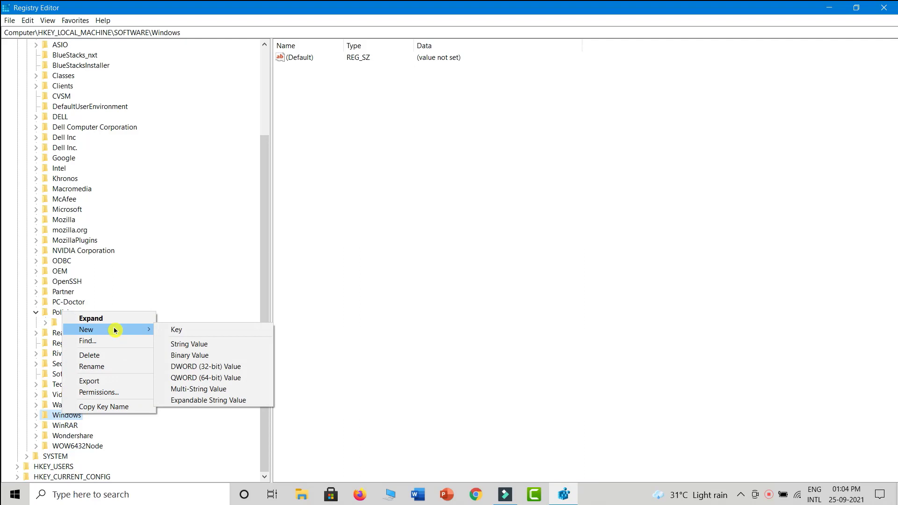
left_click(200, 332)
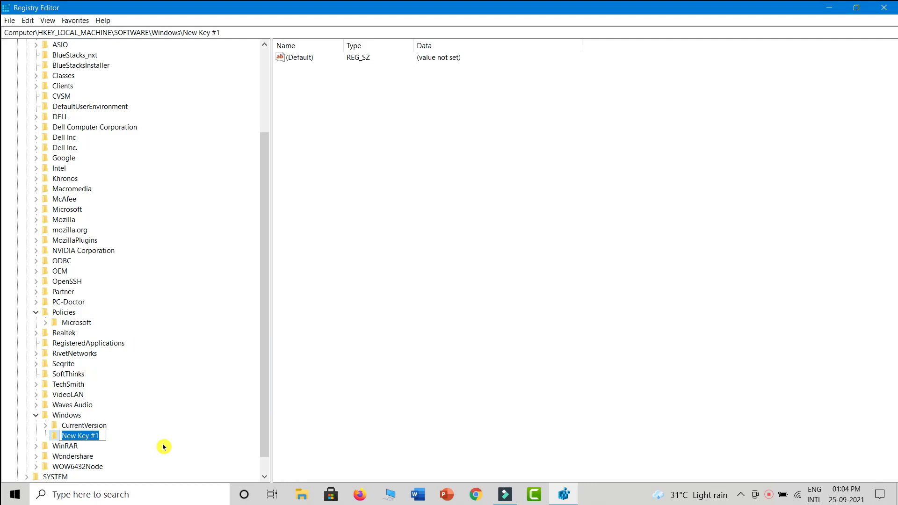
key("BackSpace")
type("AU")
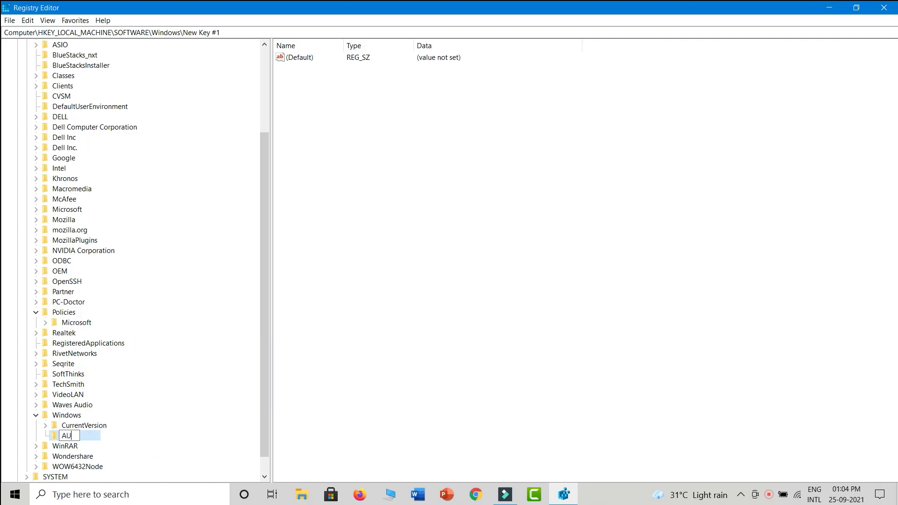
key("Return")
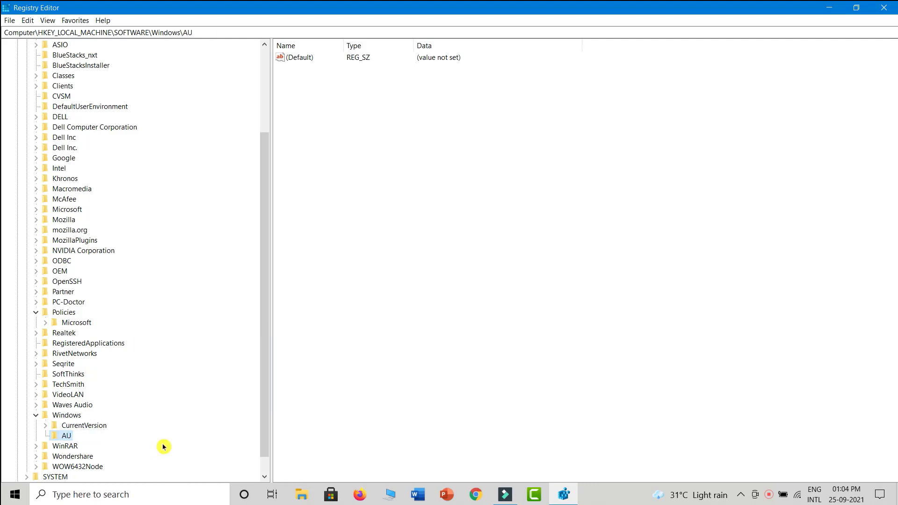
Step: Create a DWORD (32-bit) value named NoAutoUpdate in the AU key
right_click(377, 105)
mouse_move(417, 108)
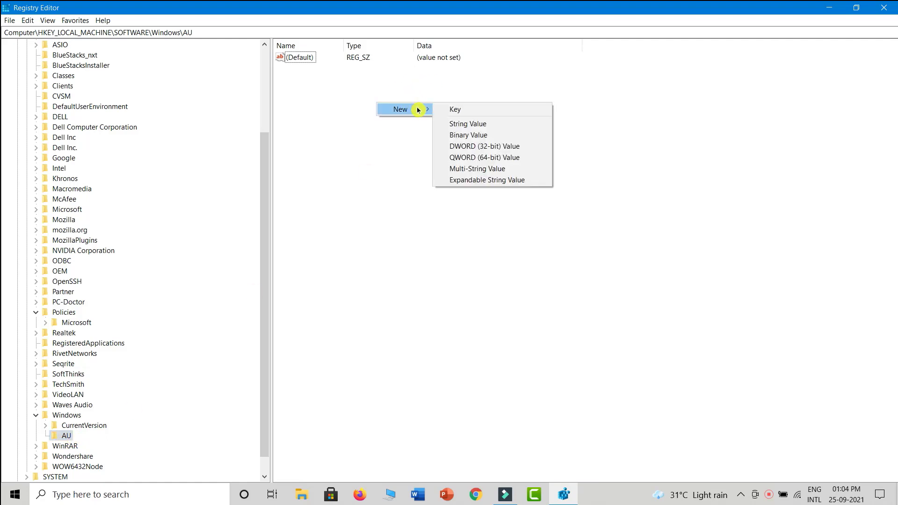
left_click(516, 147)
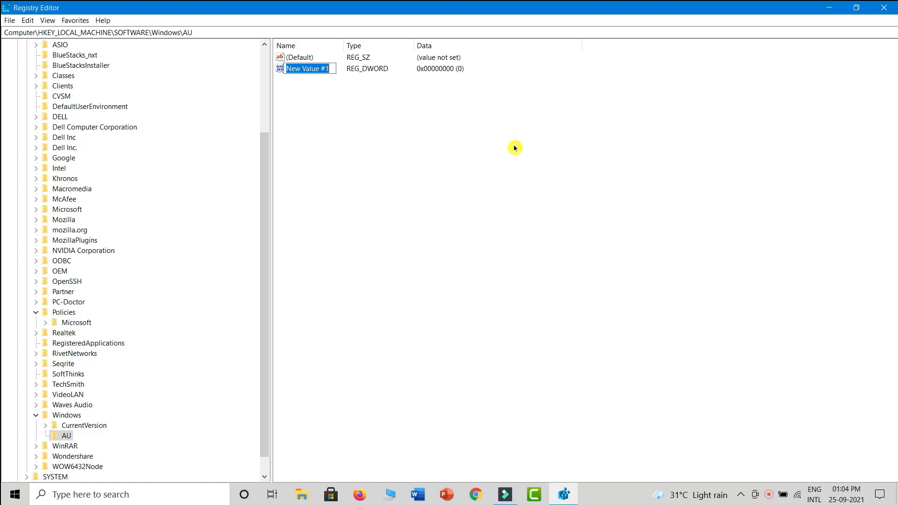
key("BackSpace")
type("No")
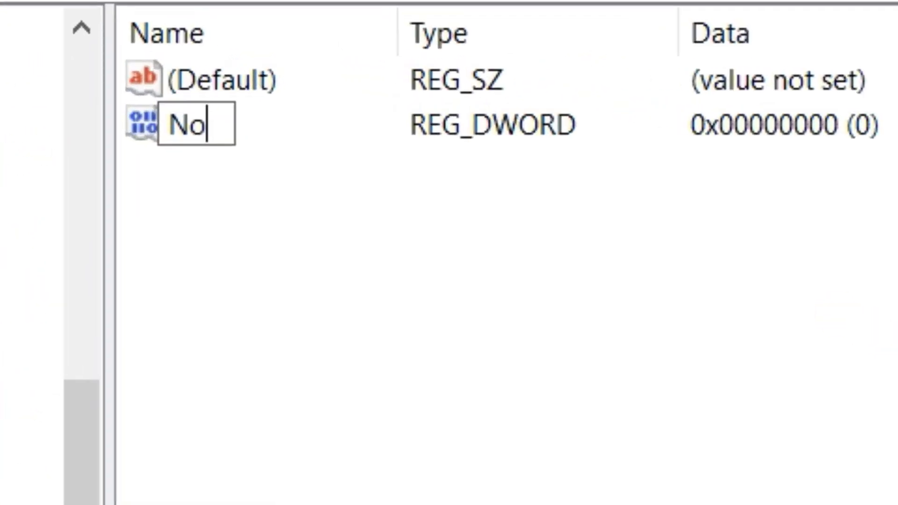
type("Auto")
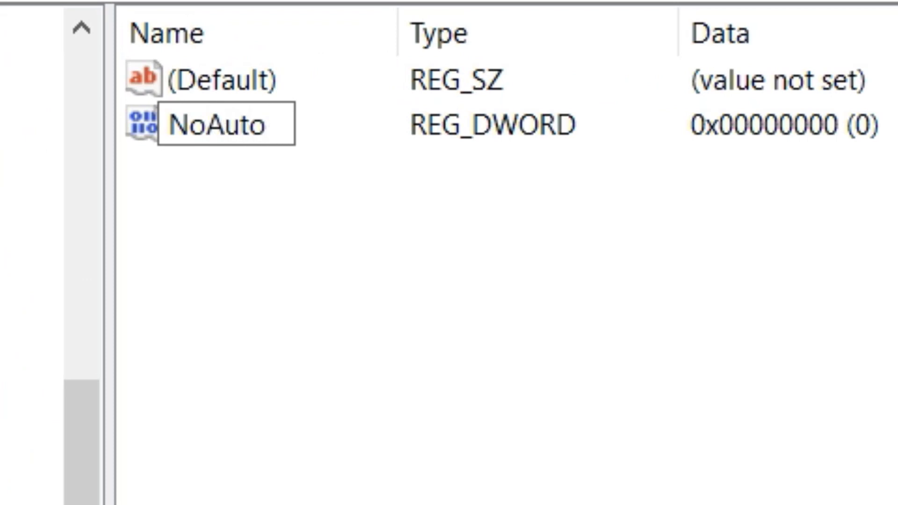
type("Update")
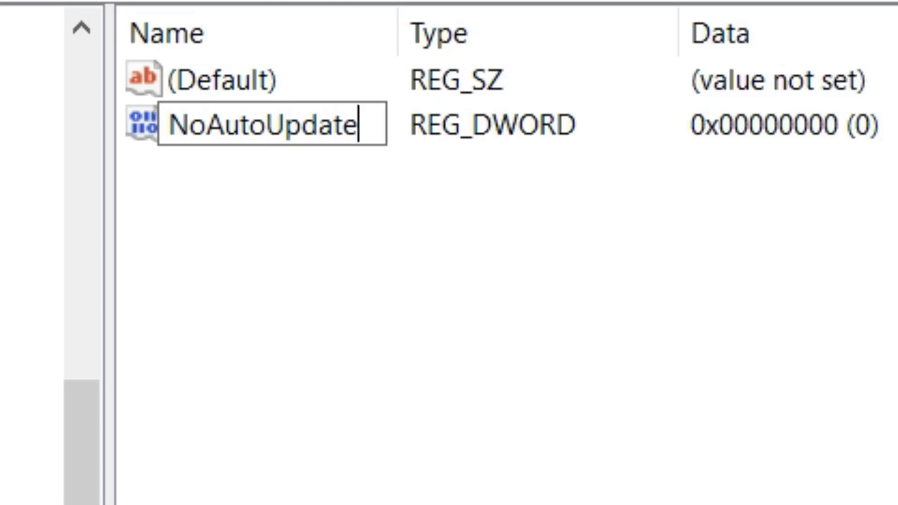
key("Return")
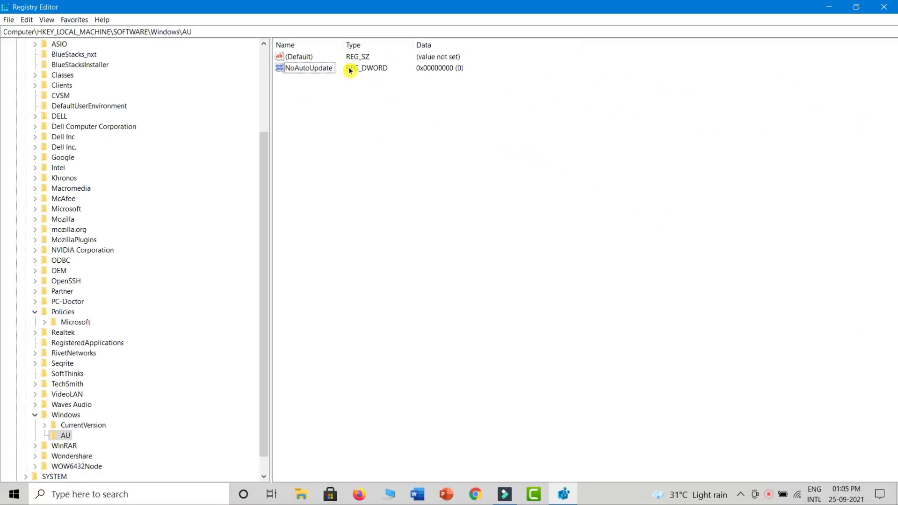
Step: Set the NoAutoUpdate value data to 1 and close the Registry Editor
double_click(299, 68)
left_click(71, 115)
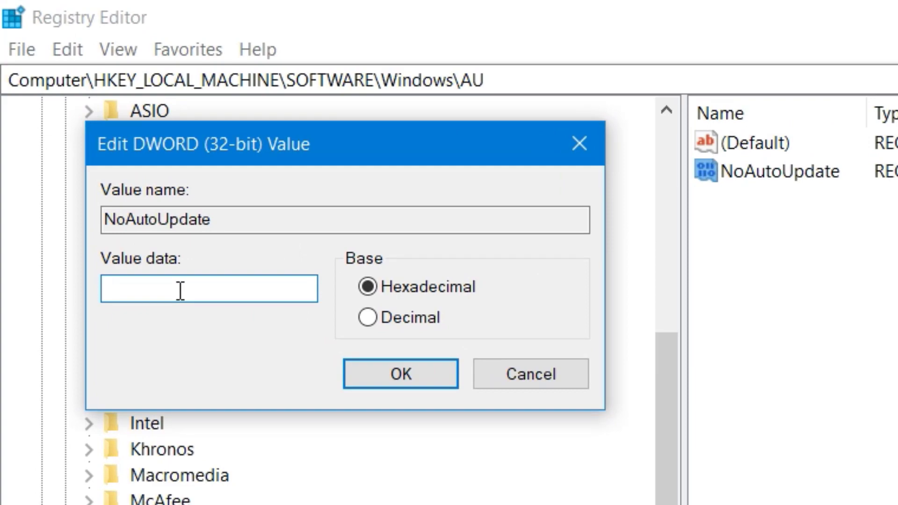
type("1")
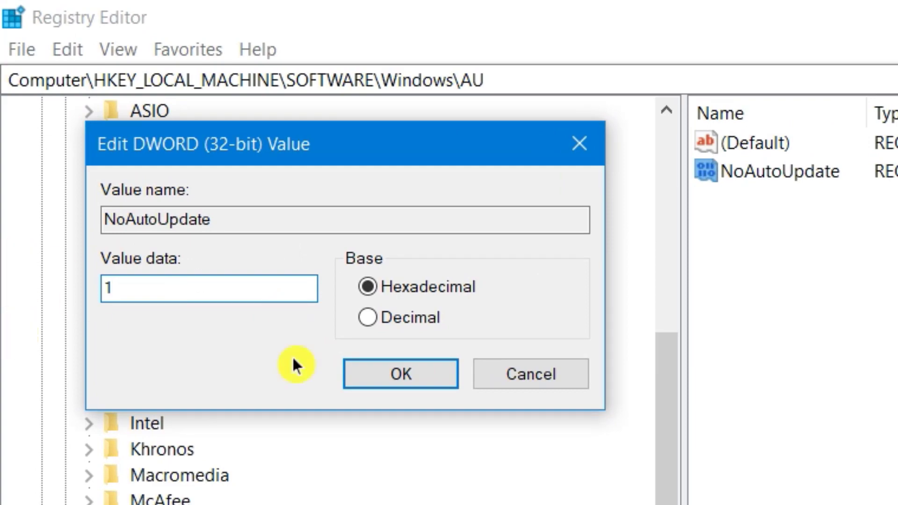
left_click(410, 374)
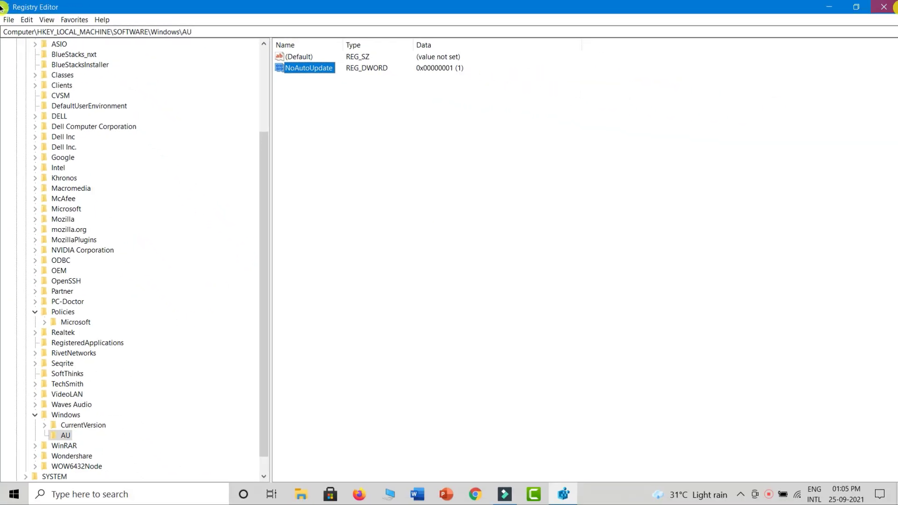
key("alt+F4")
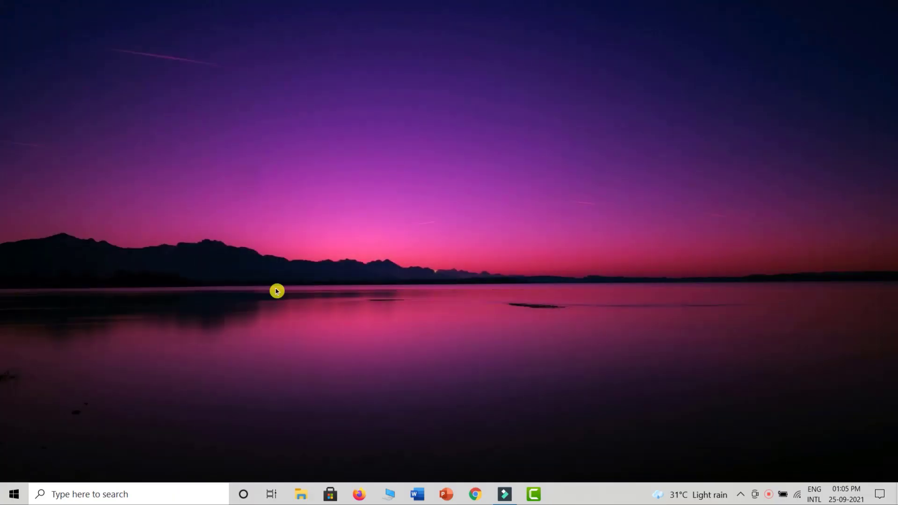
Step: Run gpedit.msc to open the Local Group Policy Editor and maximize its window
key("super+r")
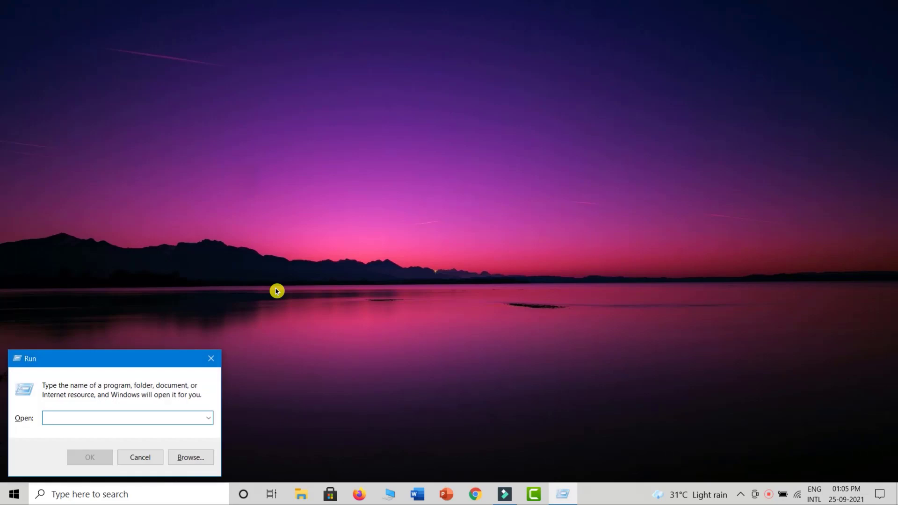
type("gped")
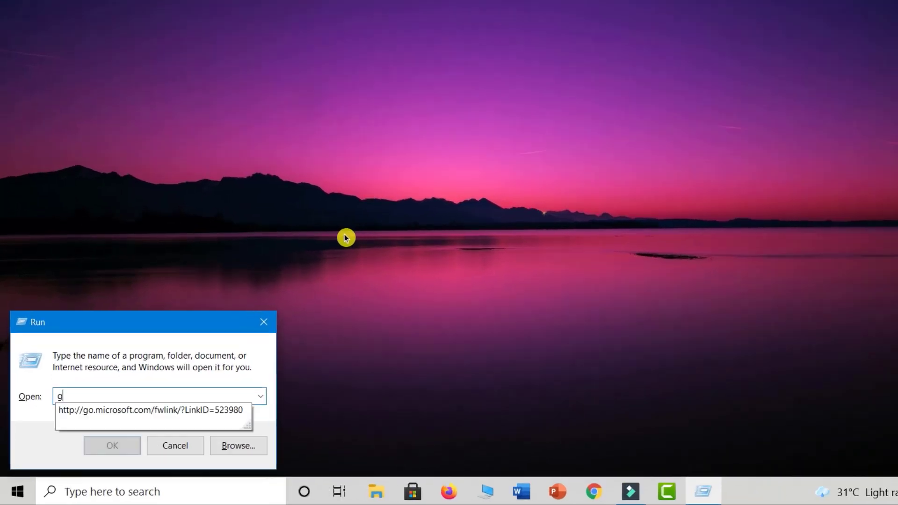
type("it")
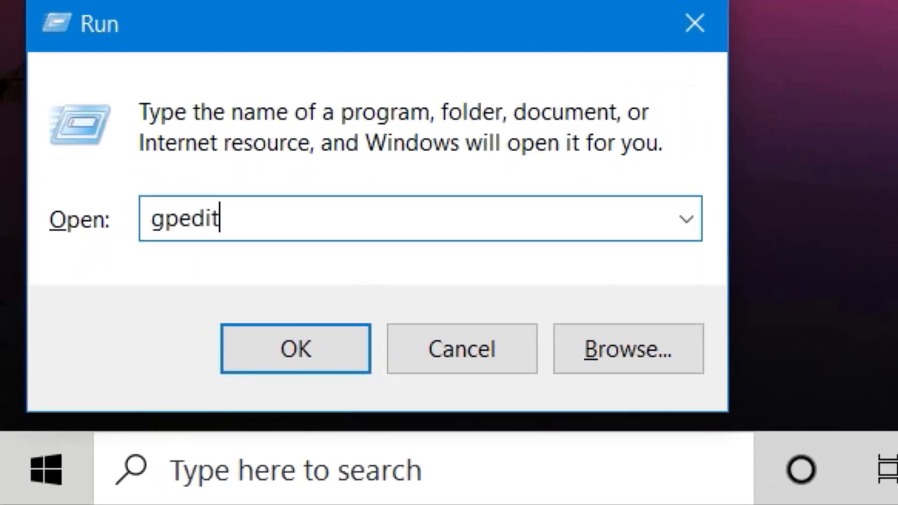
type(".msc")
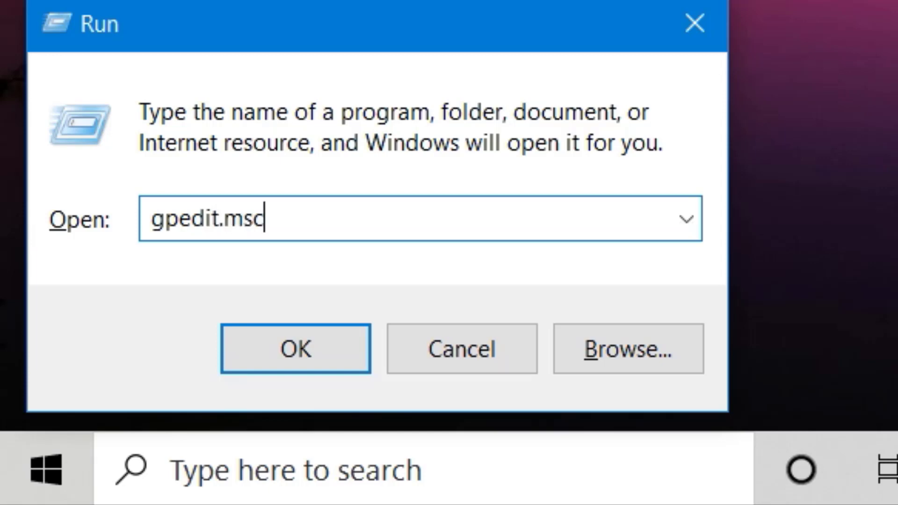
key("Return")
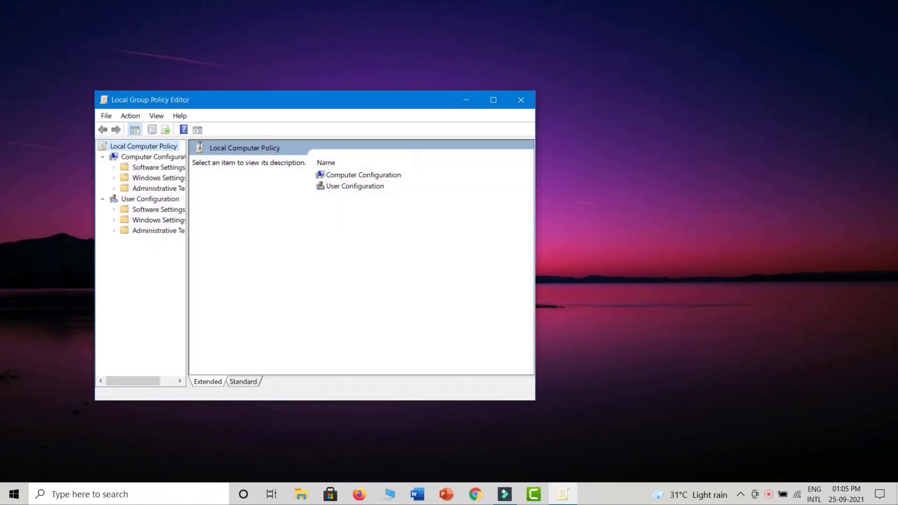
left_click(491, 101)
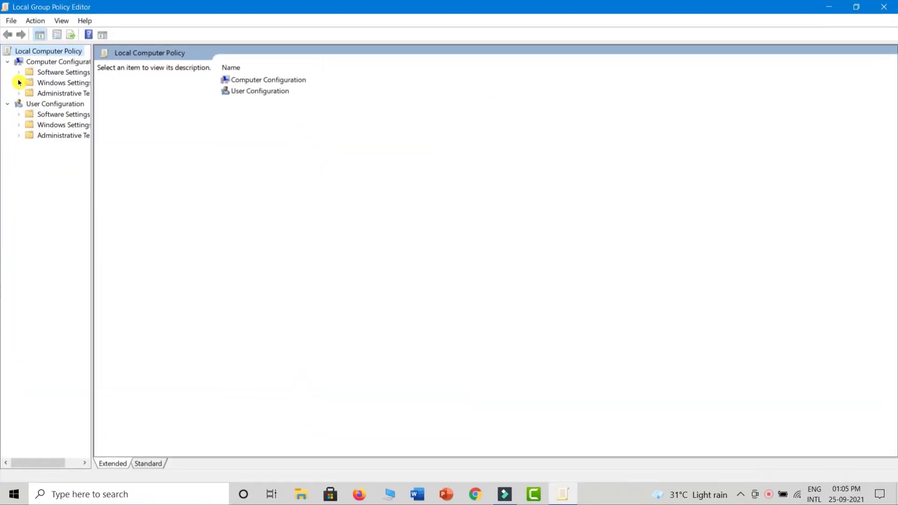
Step: Open the Windows Update policy folder under Computer Configuration > Administrative Templates > Windows Components
left_click(8, 61)
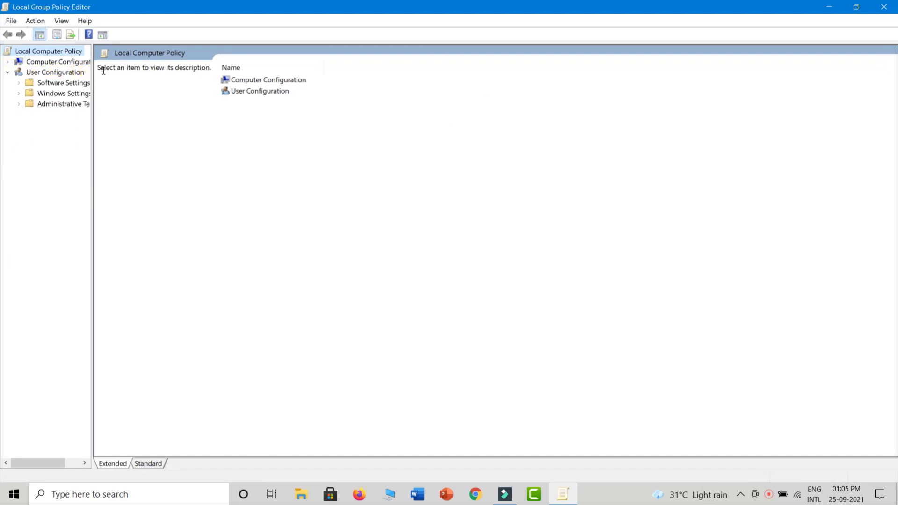
left_click(8, 72)
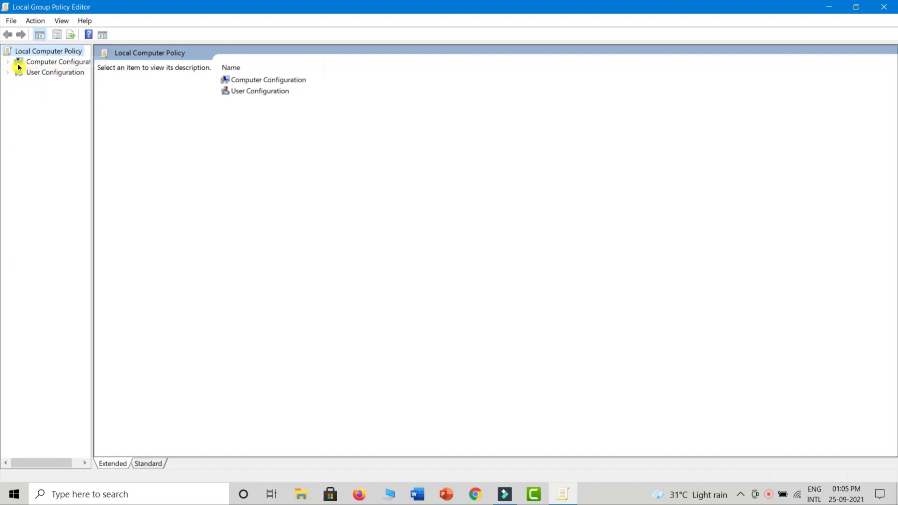
left_click(11, 64)
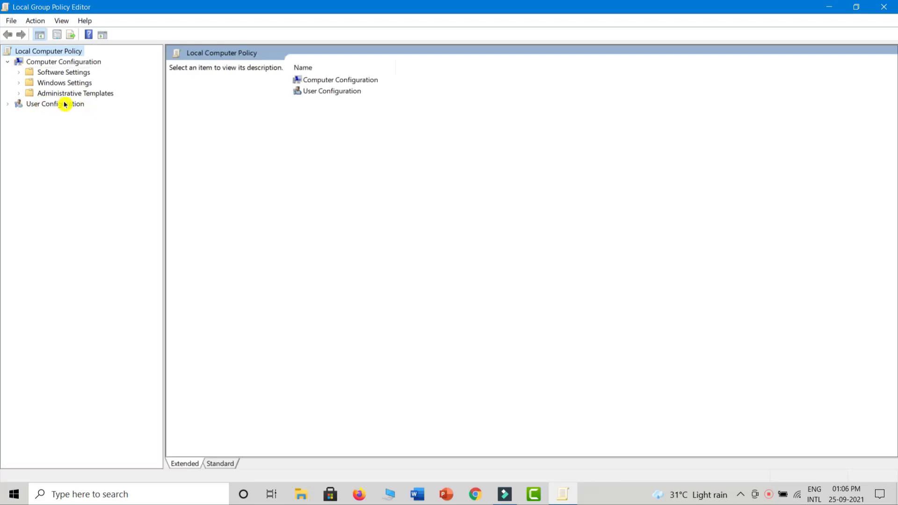
left_click(22, 95)
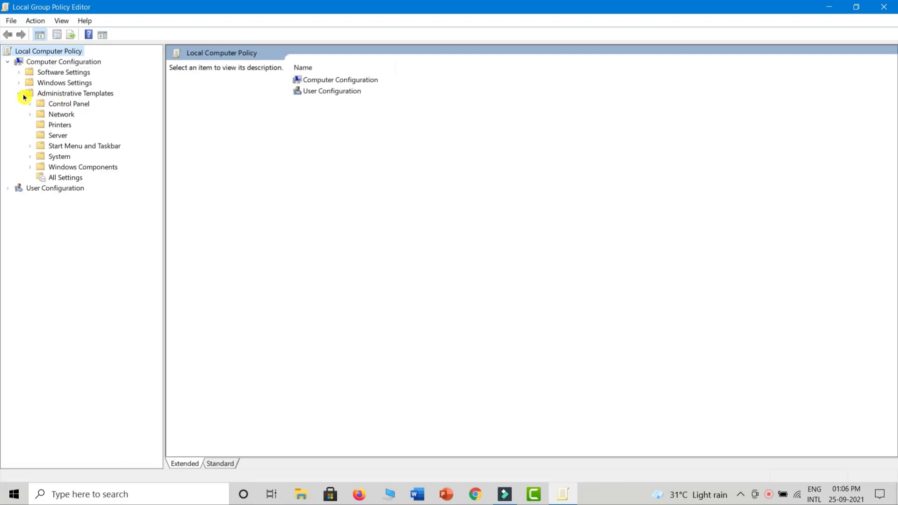
left_click(30, 168)
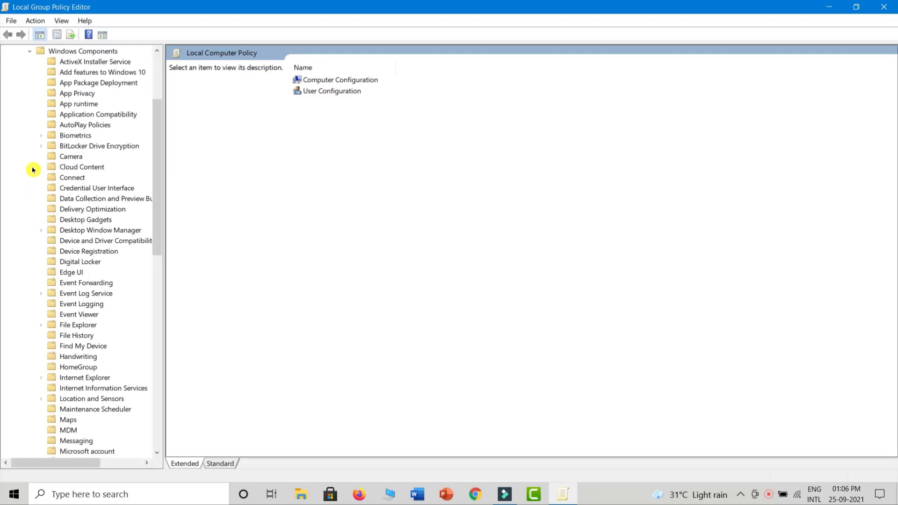
left_click_drag(157, 184, 175, 425)
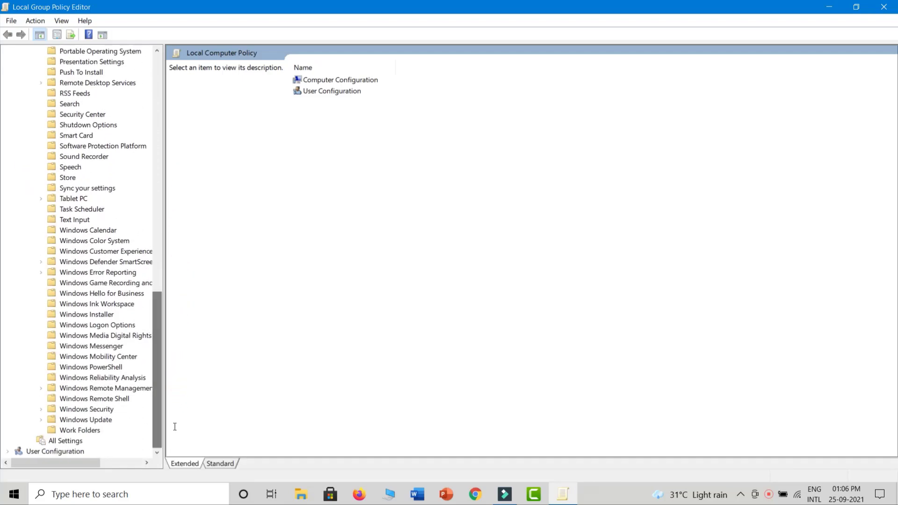
left_click(65, 421)
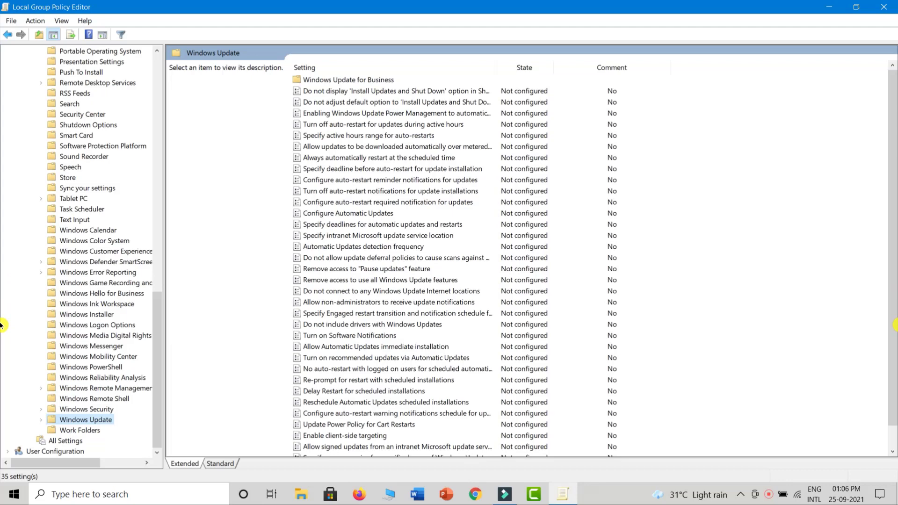
Step: Set the Configure Automatic Updates policy to Disabled and apply the change
double_click(319, 213)
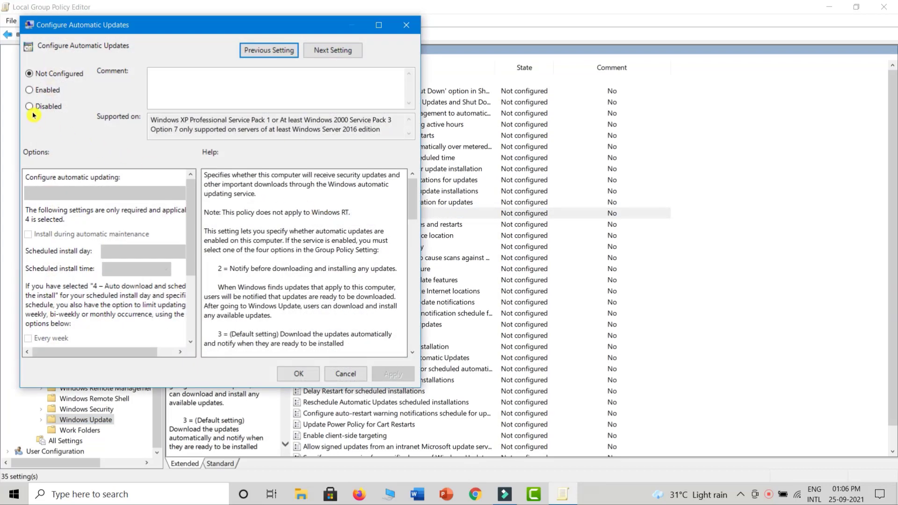
left_click(29, 108)
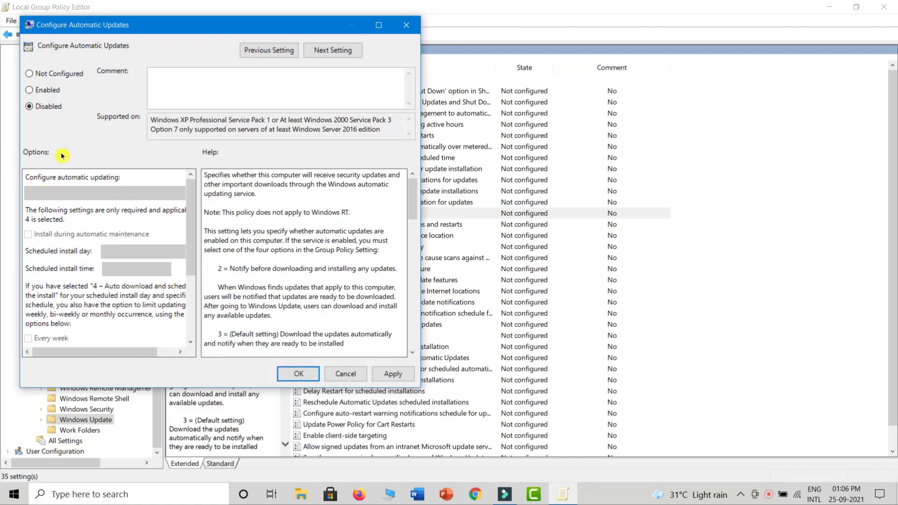
left_click(393, 373)
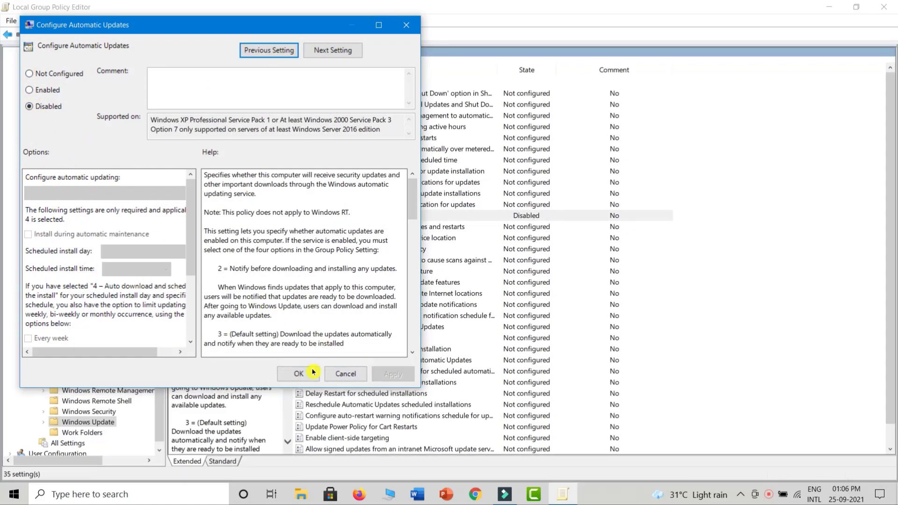
left_click(298, 373)
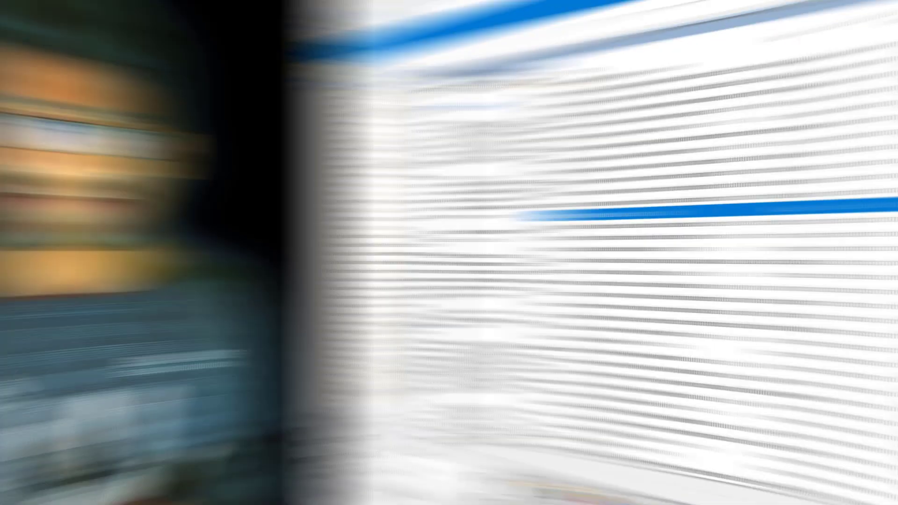